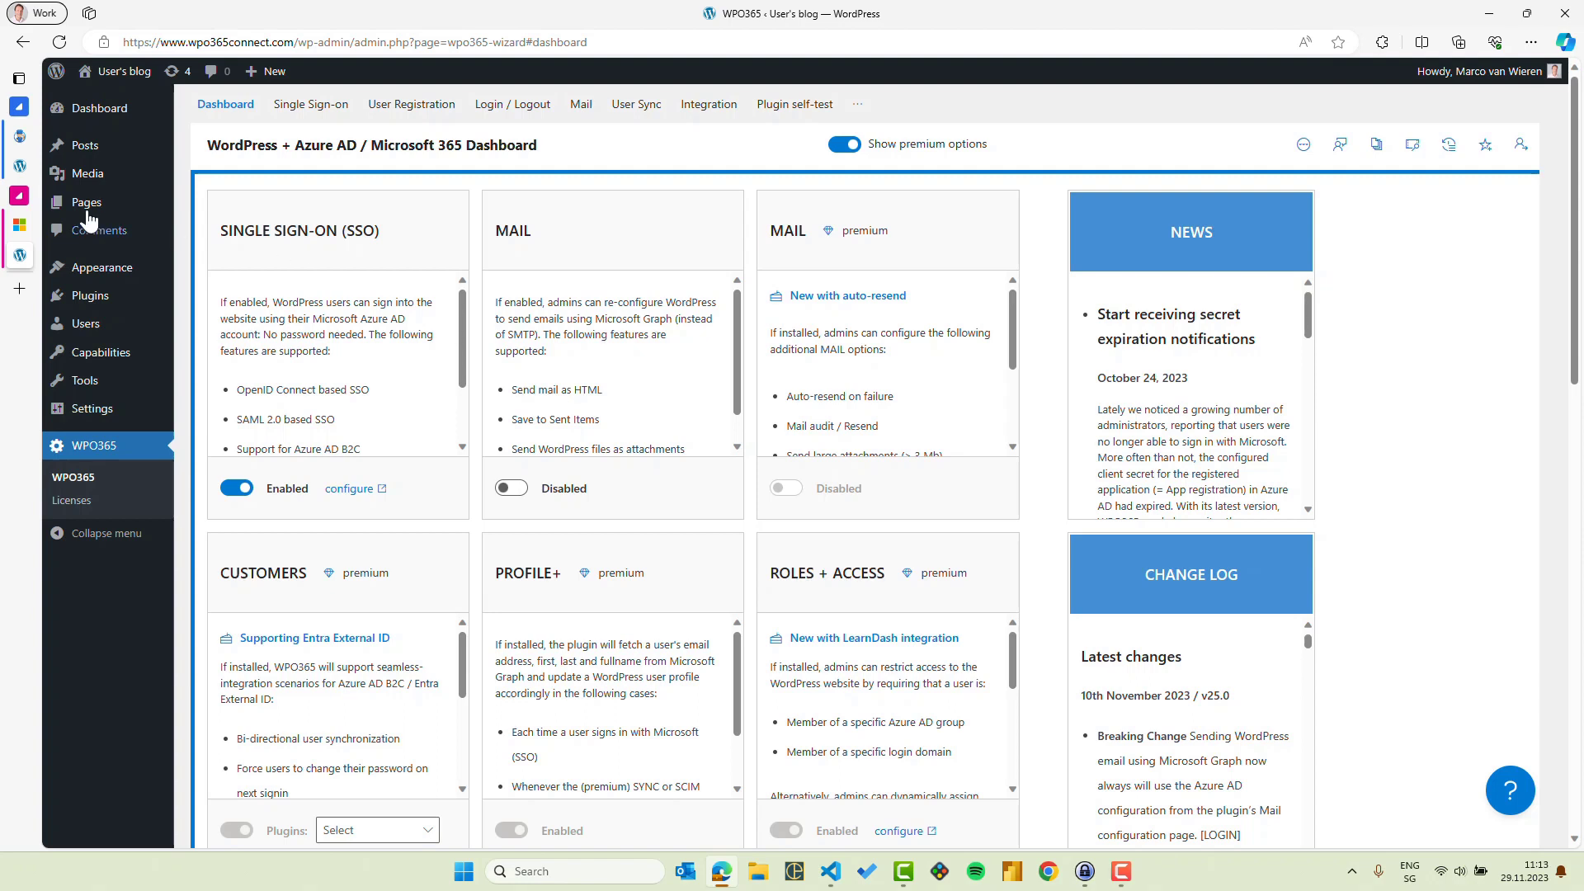
# After checking the Configure WPO365 tutorial lesson, enable the premium SYNC feature on the plugin dashboard and open its configuration.
pyautogui.click(20, 166)
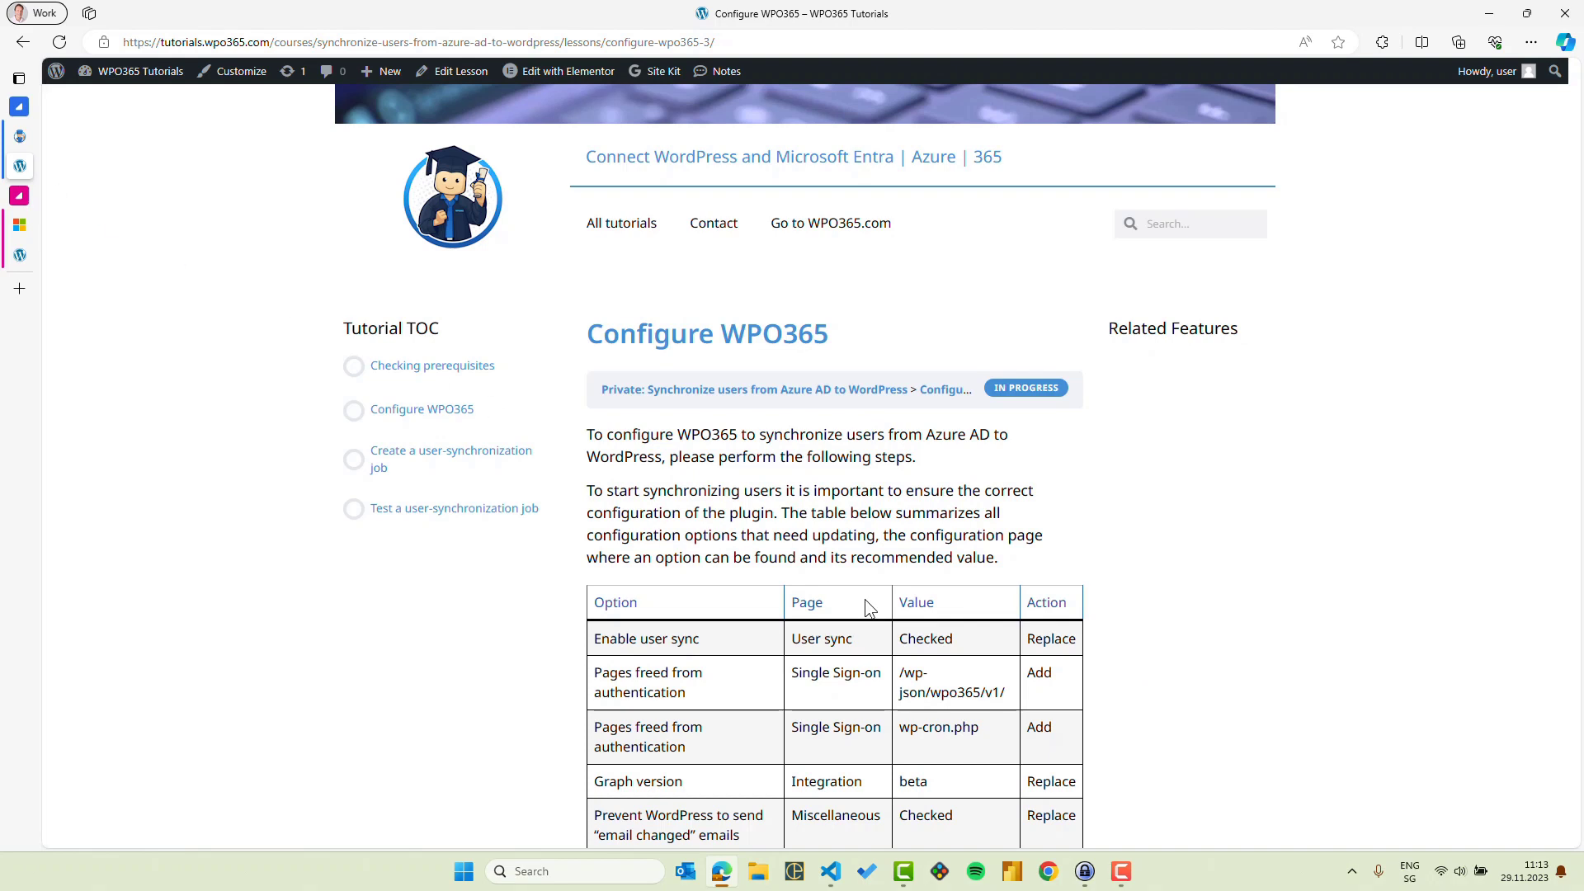
pyautogui.scroll(-3, 864, 599)
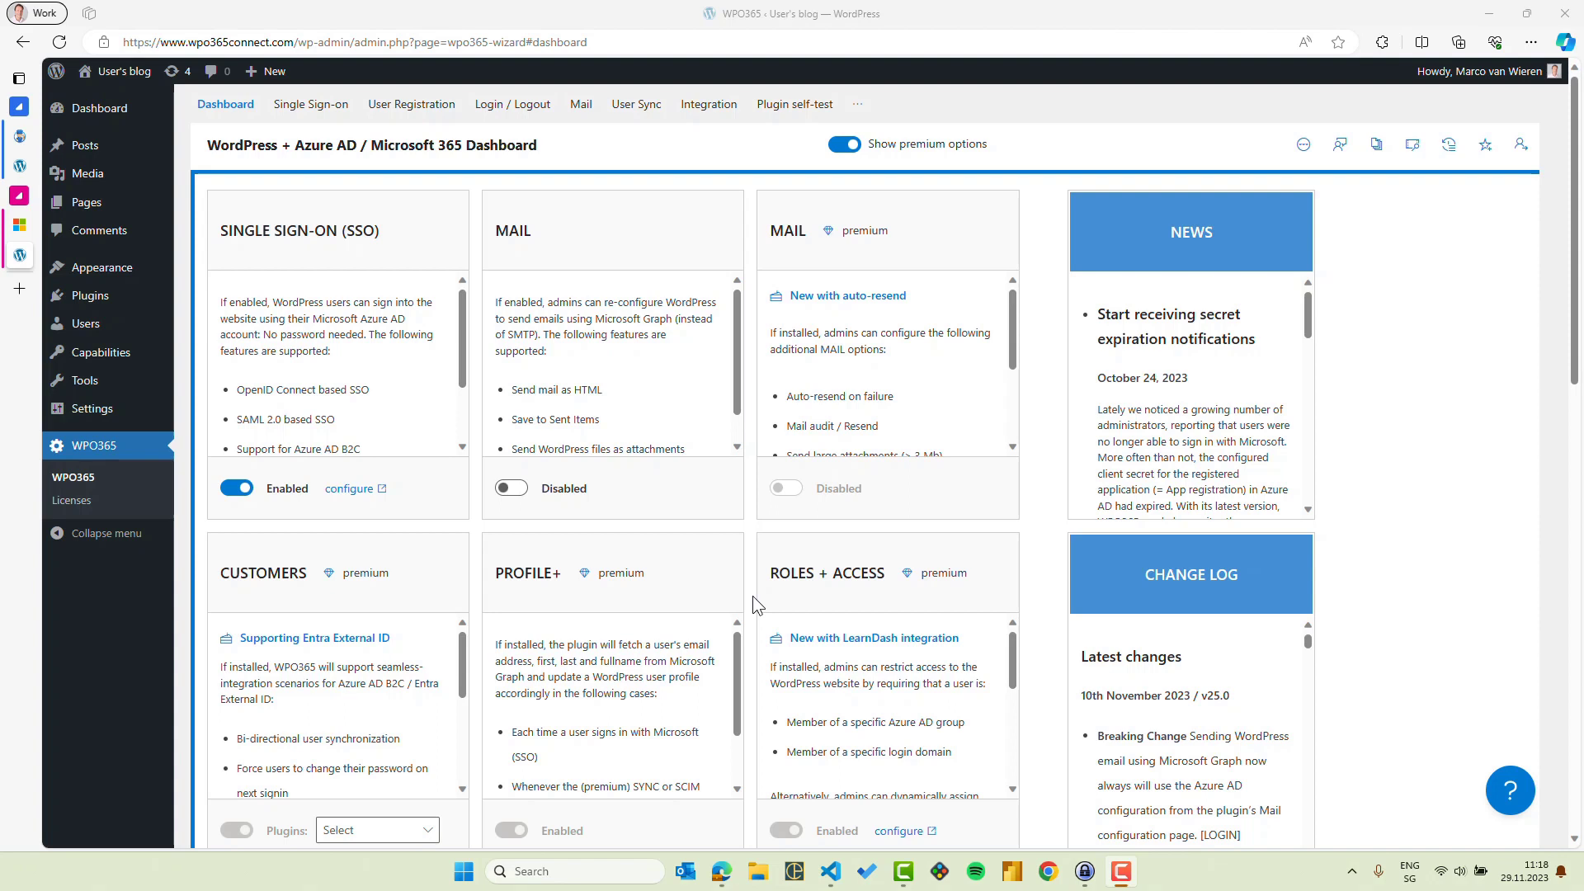
pyautogui.scroll(-5, 752, 596)
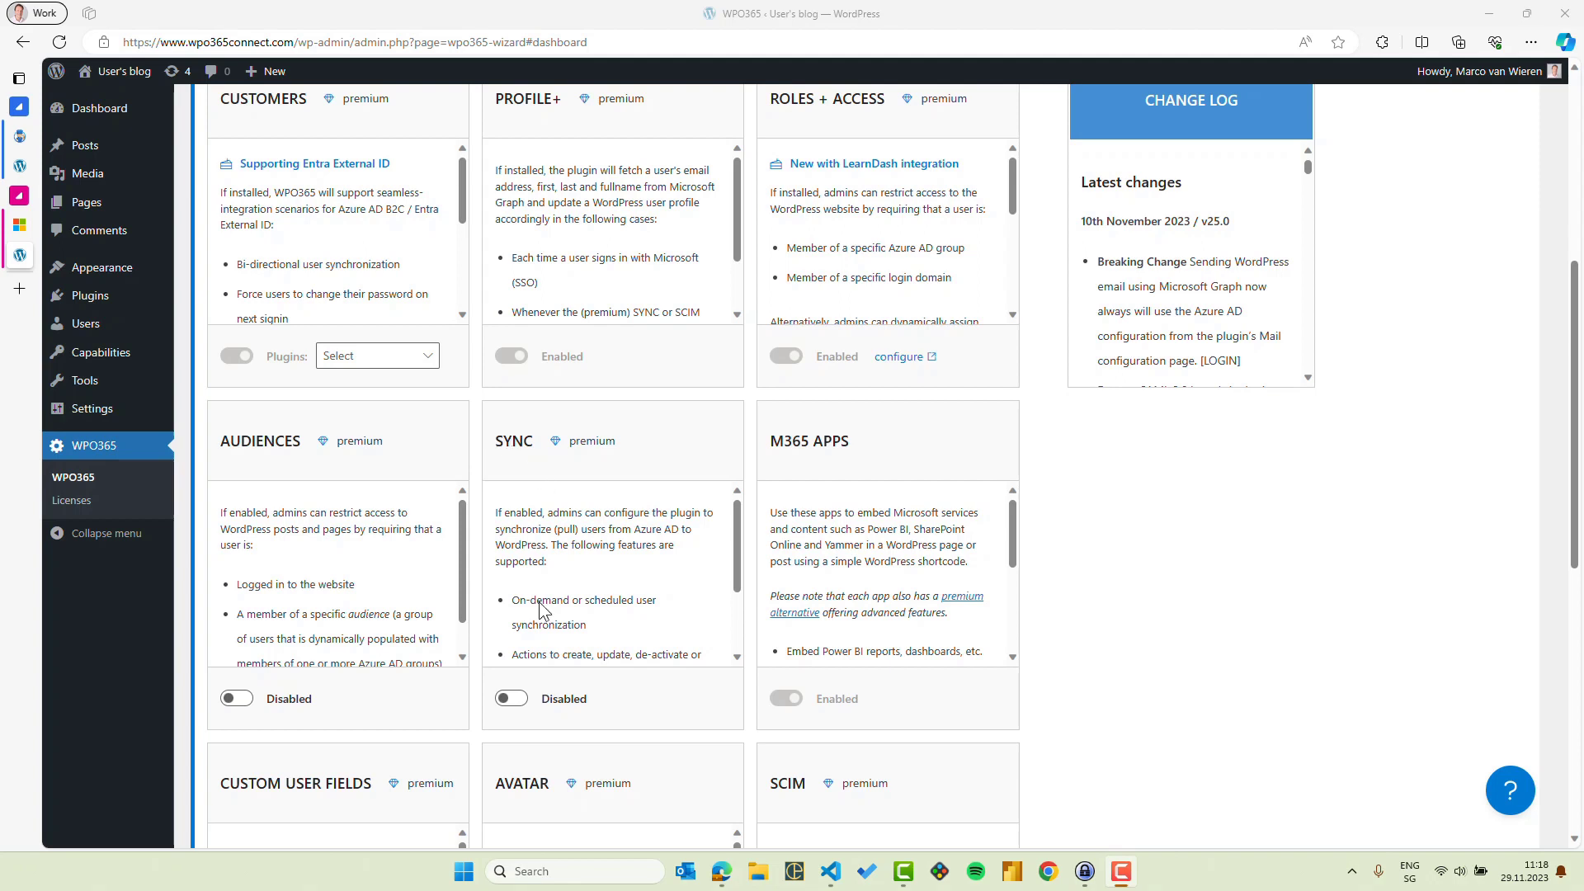
pyautogui.click(513, 700)
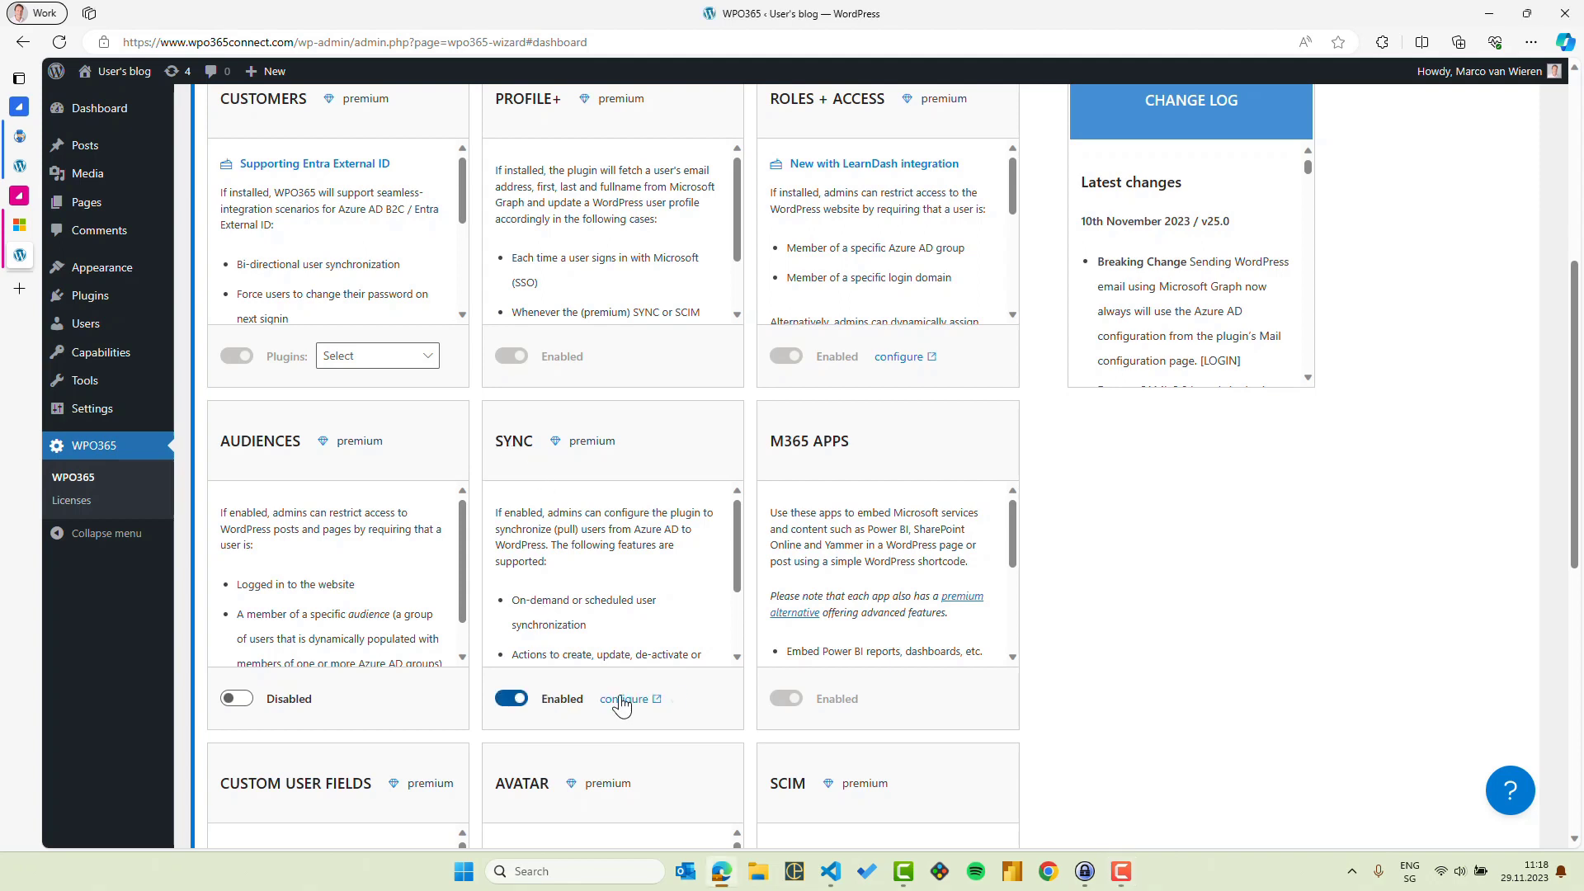
pyautogui.click(622, 701)
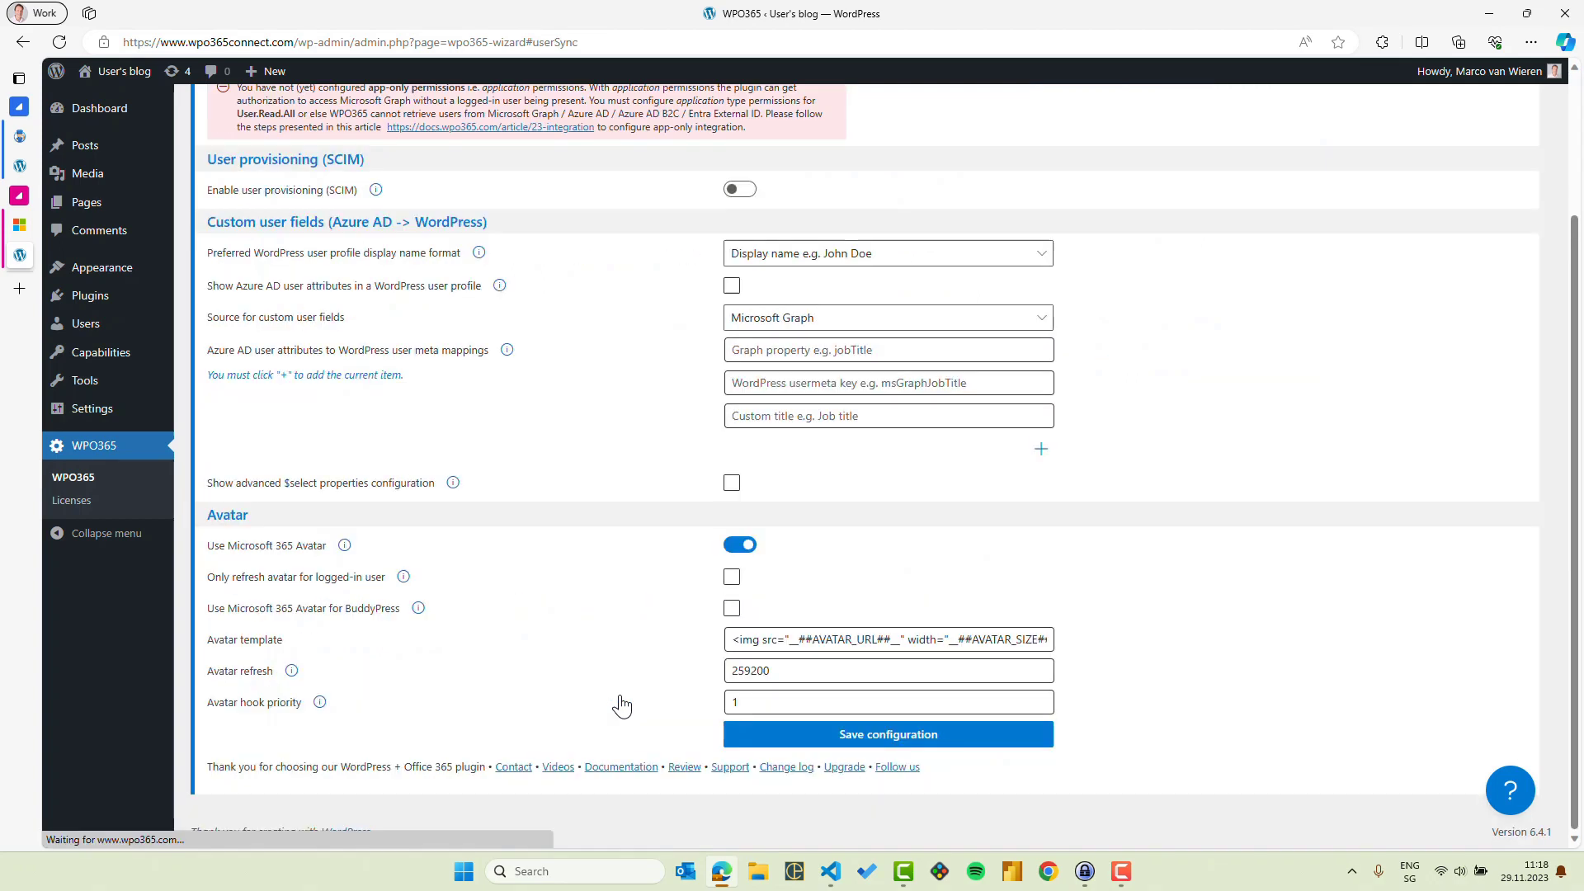
pyautogui.scroll(3, 627, 647)
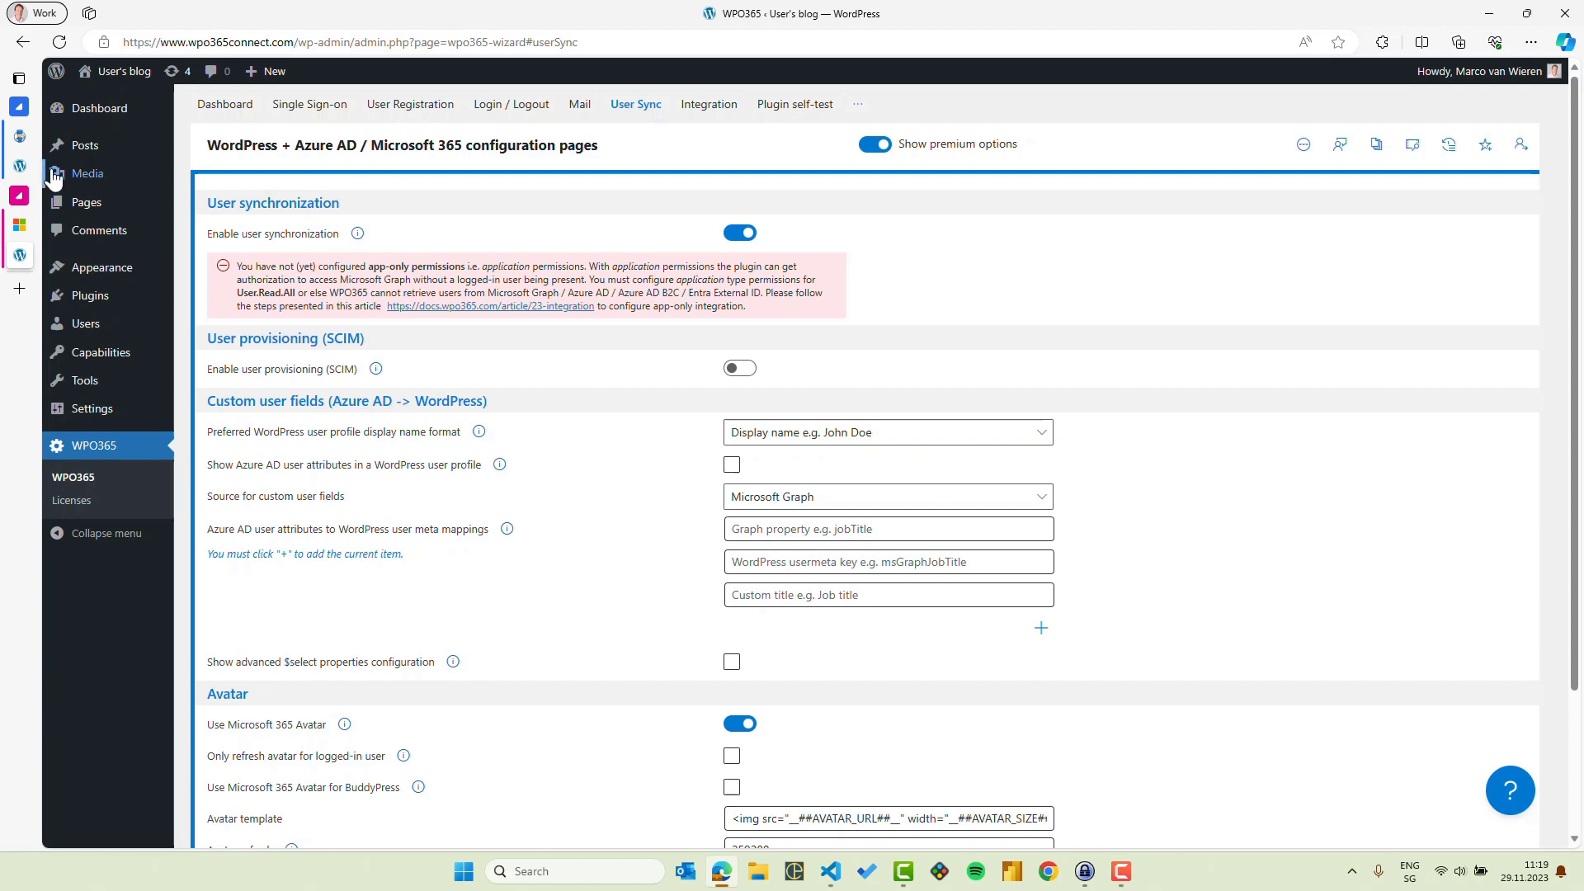
# Read the tutorial's Checking prerequisites lesson and open its linked Integration | Application permissions tutorial.
pyautogui.click(21, 166)
pyautogui.scroll(1, 343, 347)
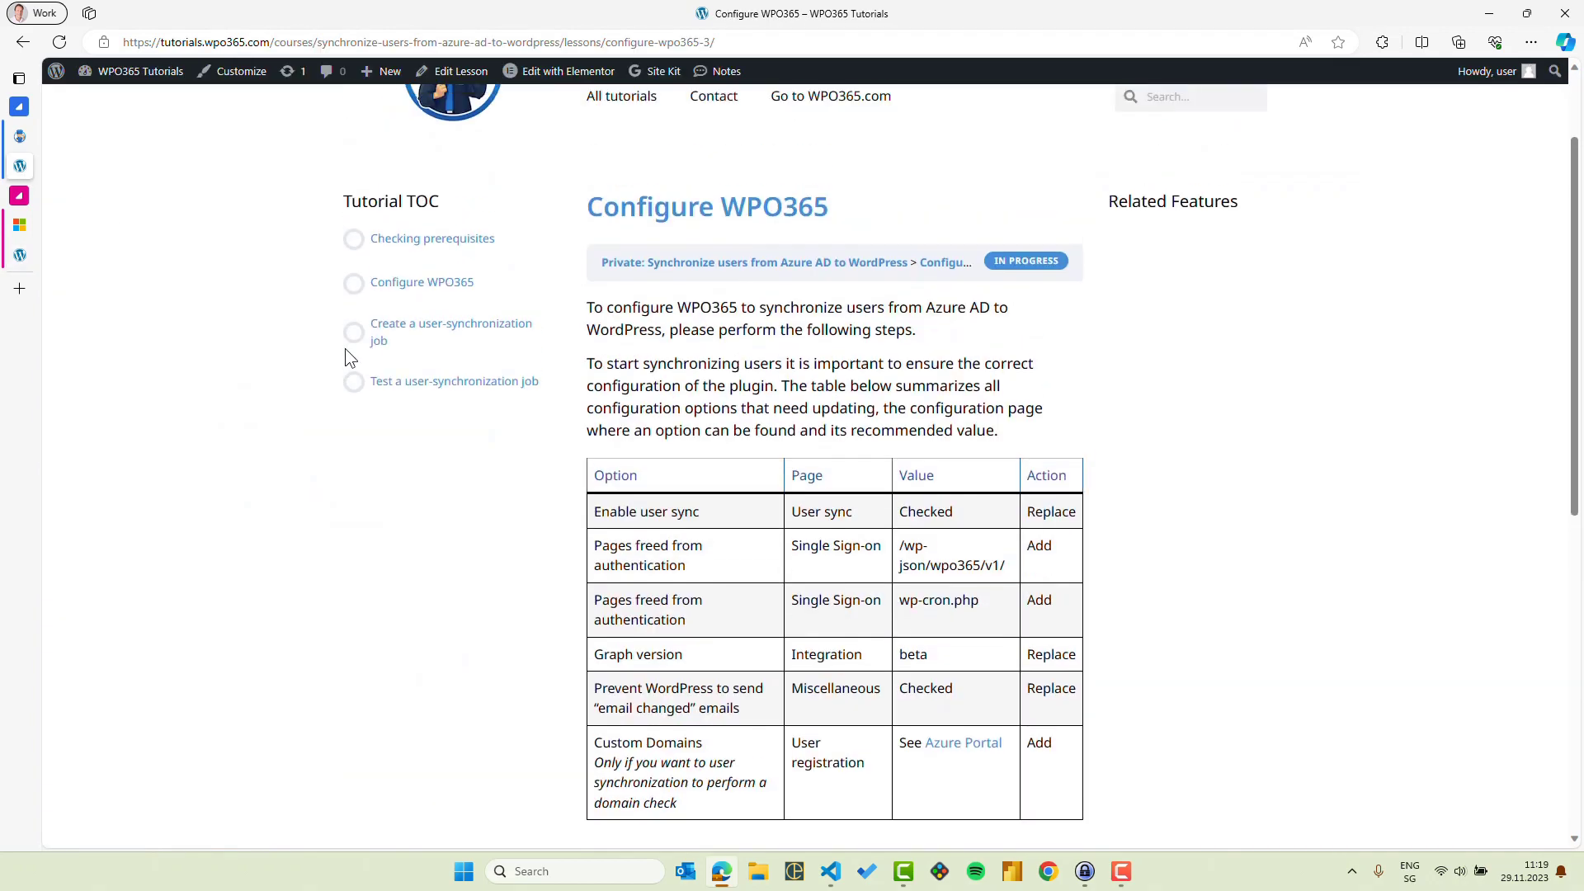
pyautogui.click(423, 249)
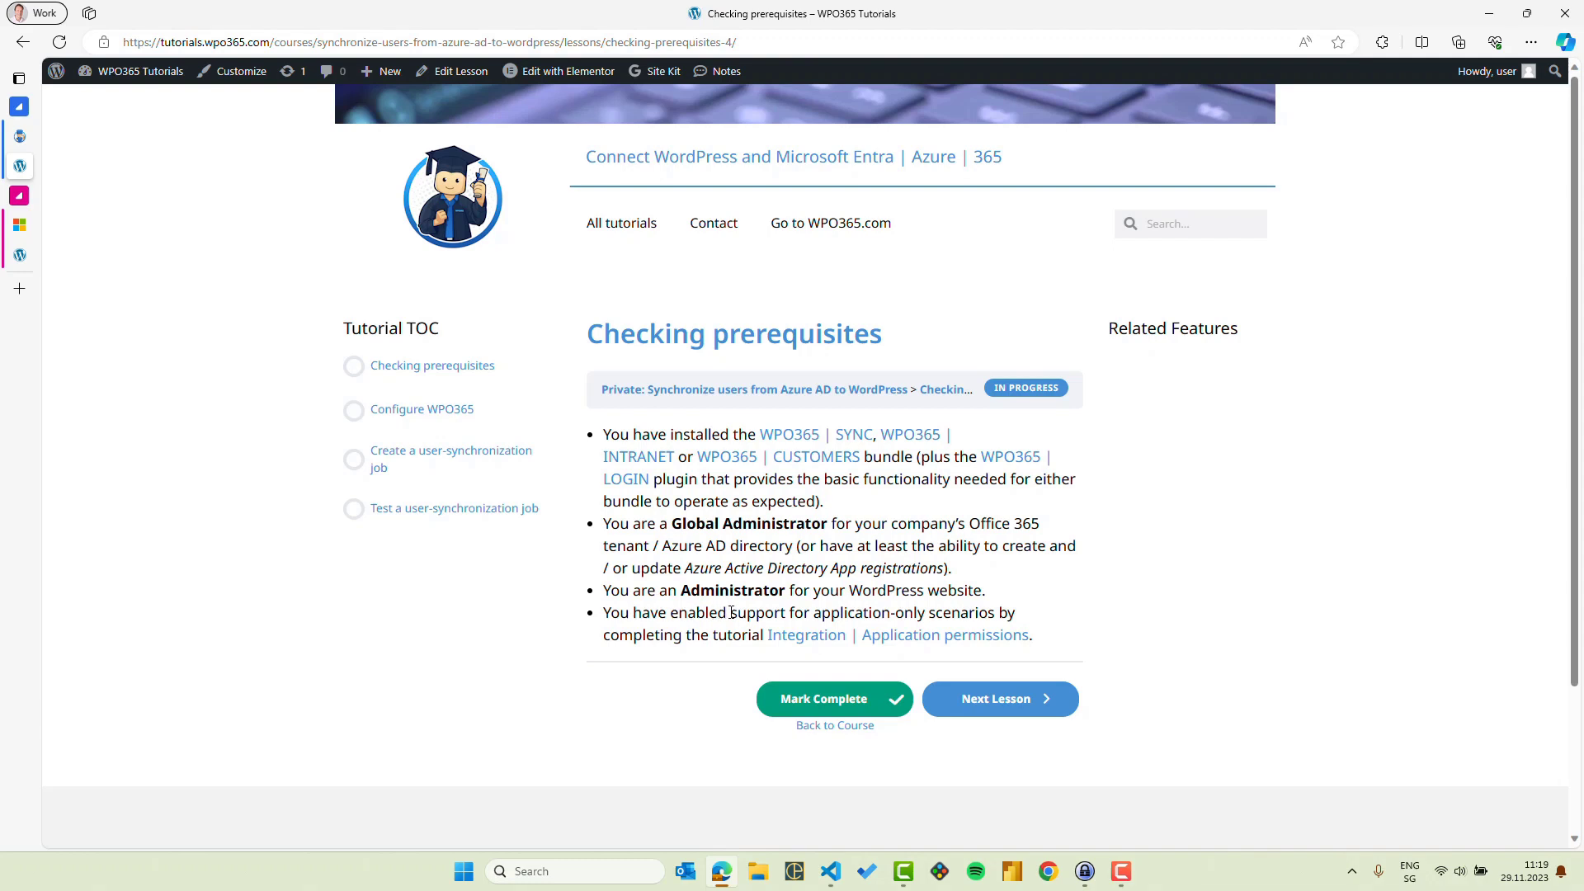
pyautogui.click(817, 641)
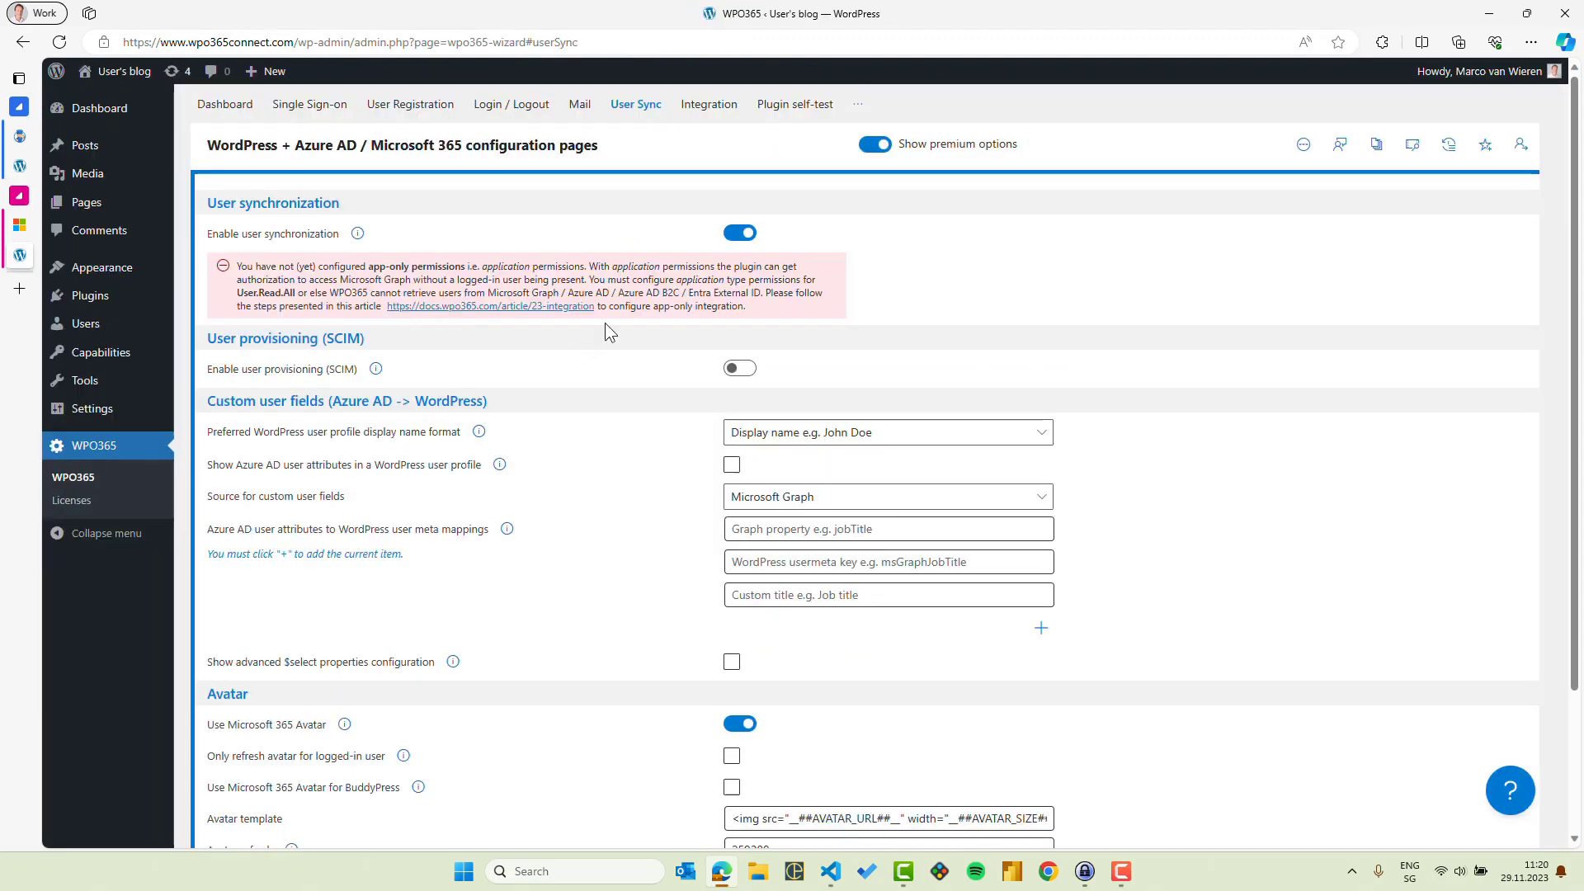
# Enable the app-only token in the Integration settings and reuse the existing App registration from Single Sign-on for it.
pyautogui.click(707, 103)
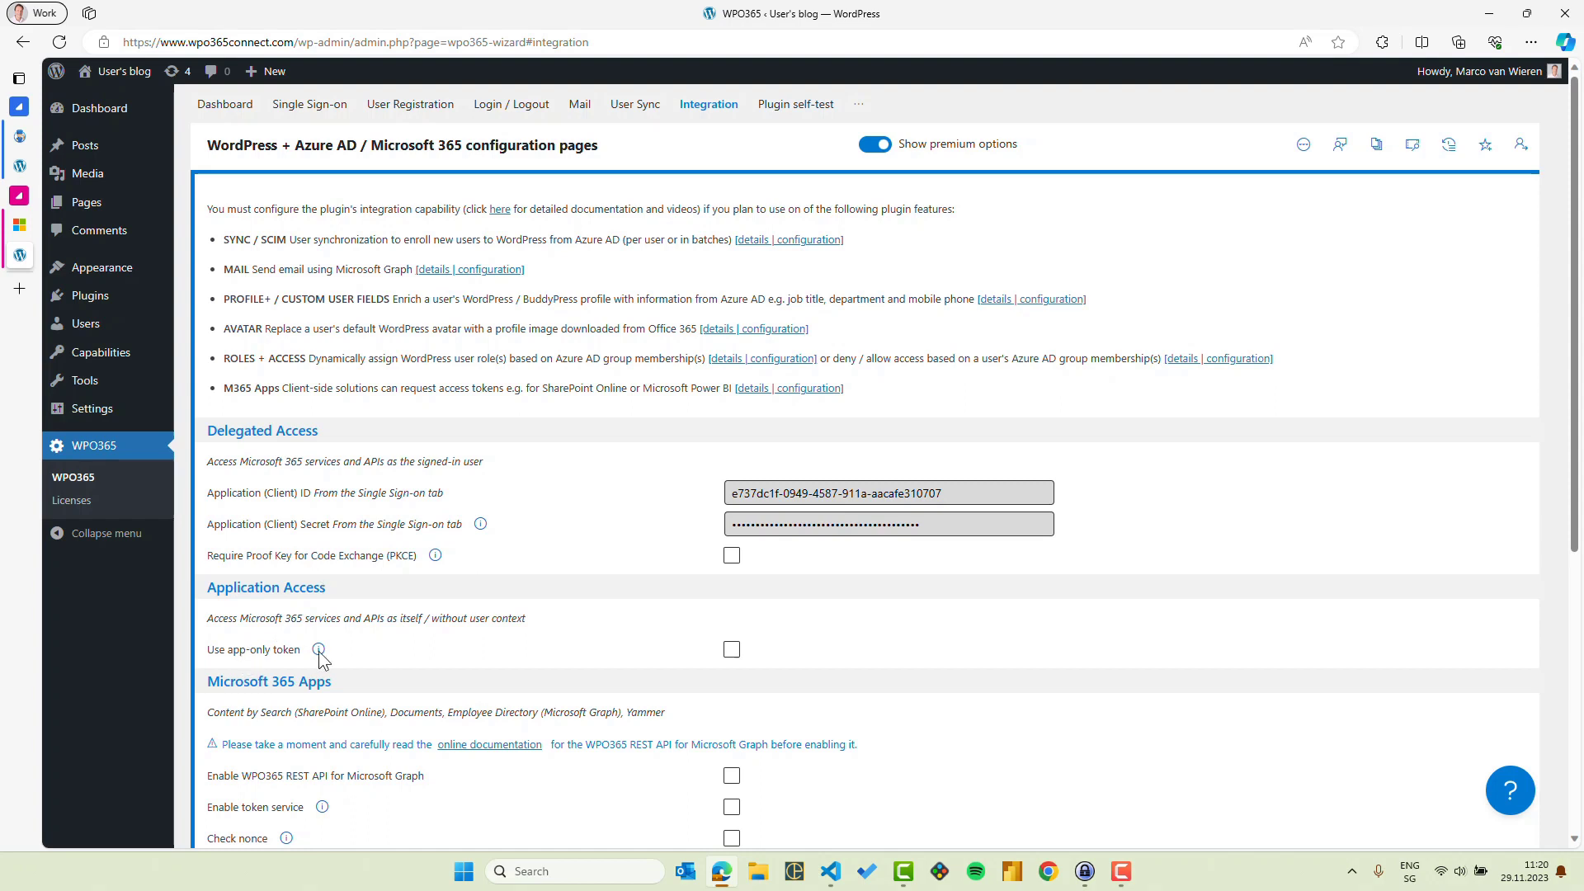
pyautogui.click(731, 651)
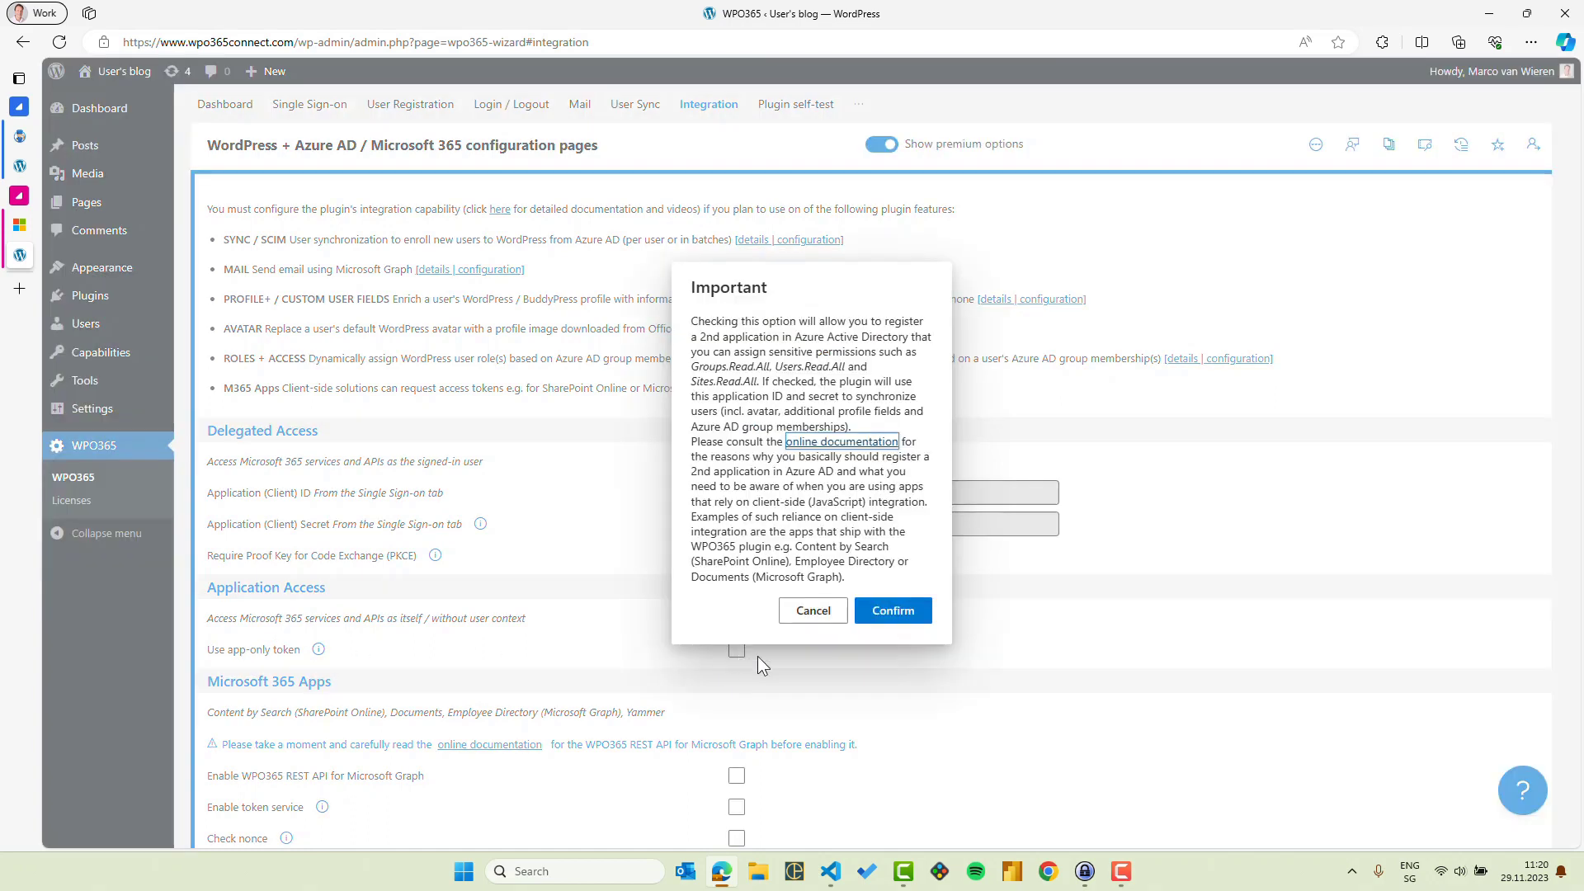
pyautogui.click(894, 612)
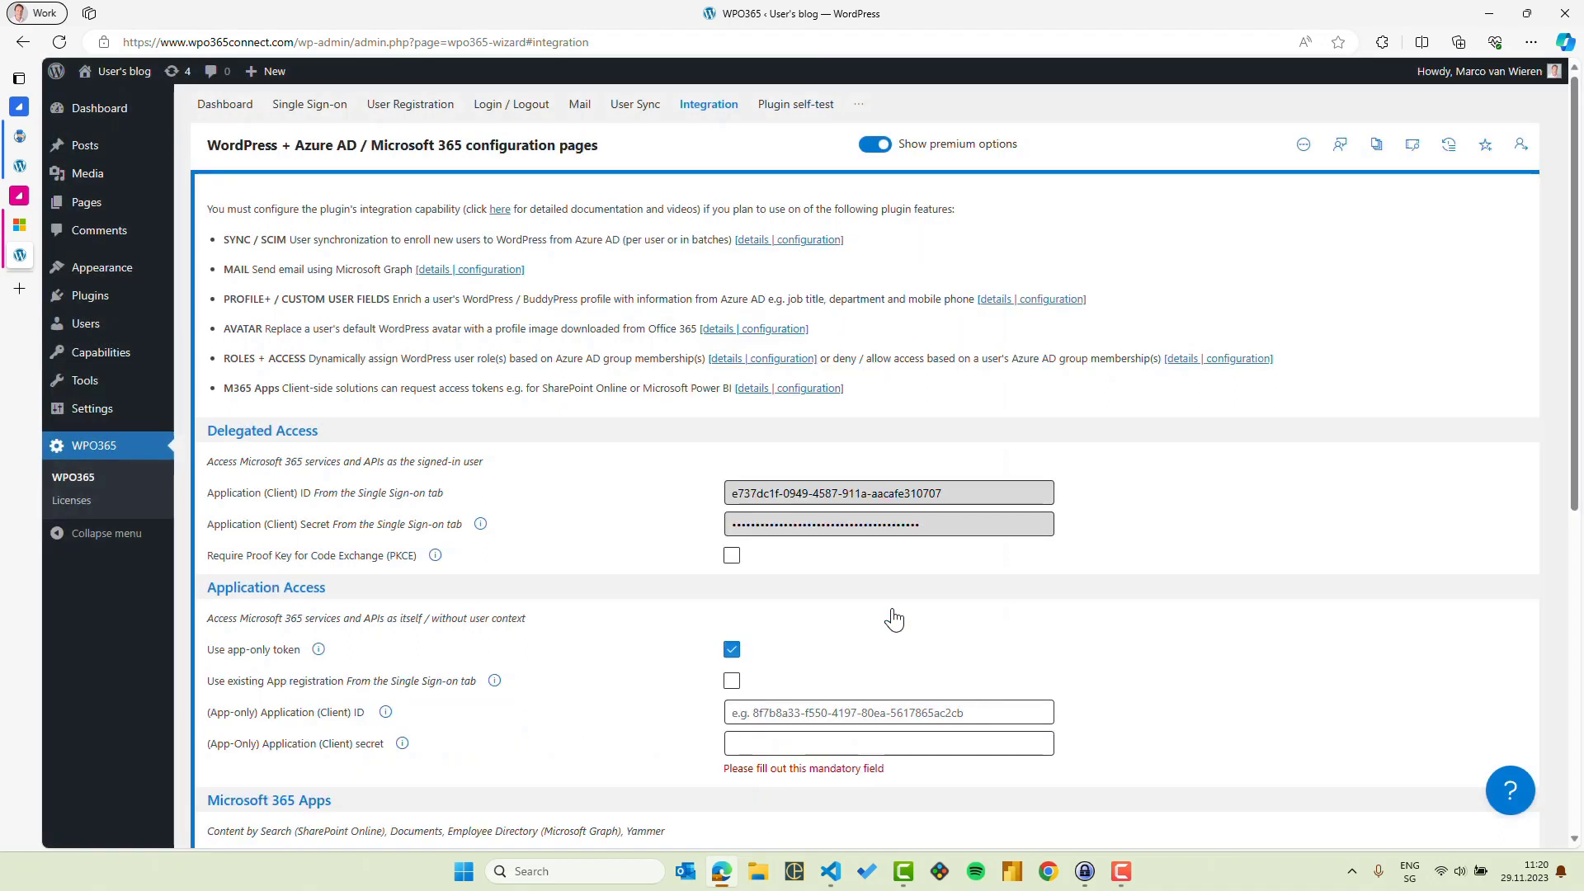
pyautogui.scroll(-2, 891, 610)
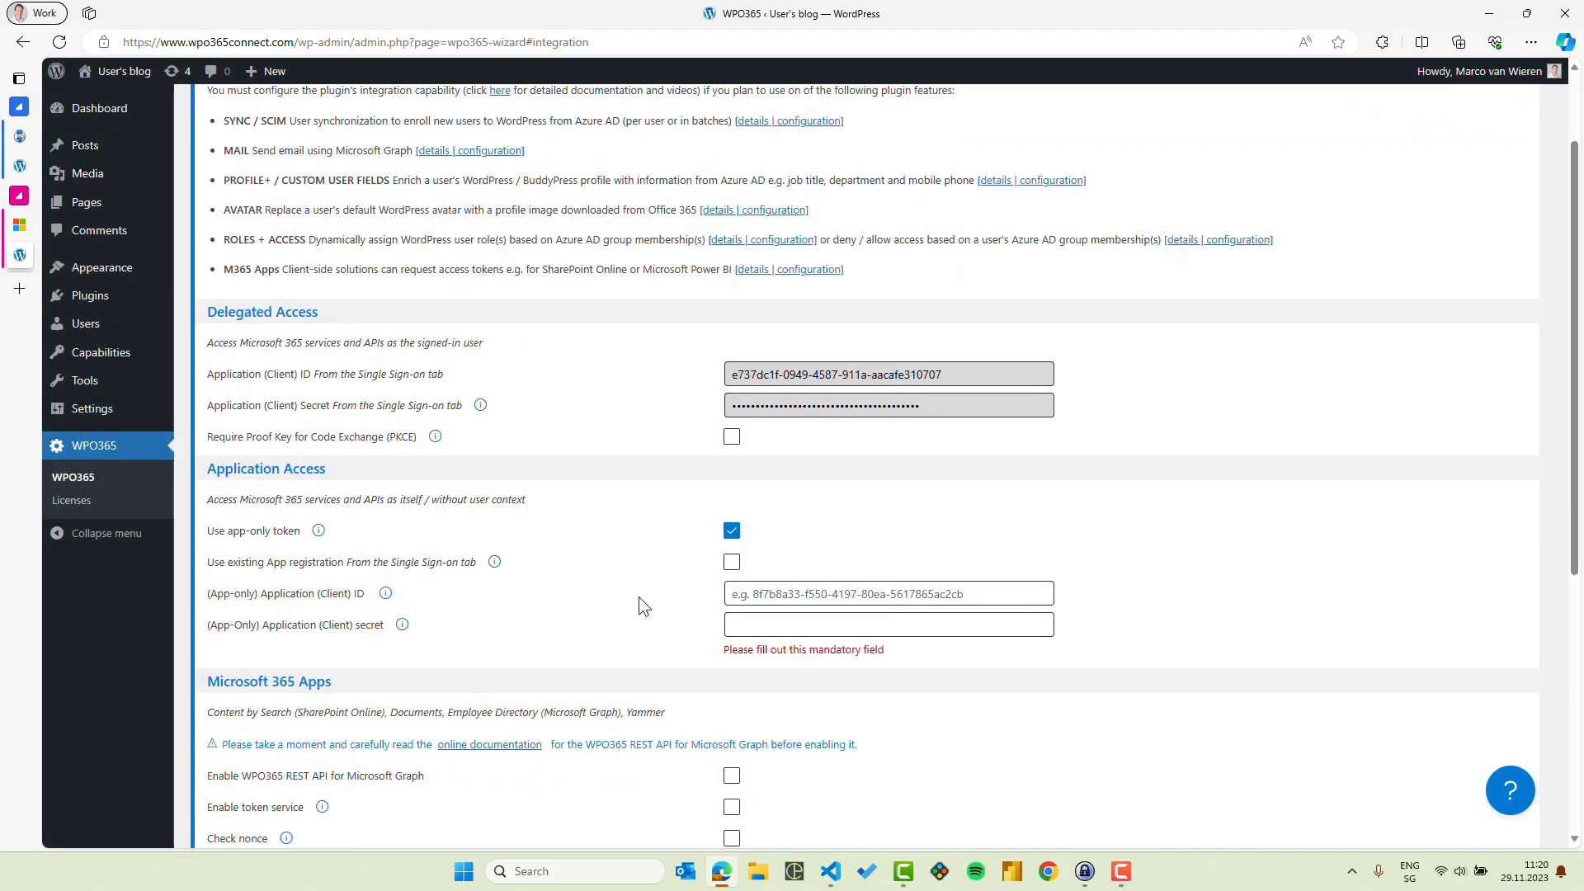
pyautogui.click(732, 562)
pyautogui.click(731, 563)
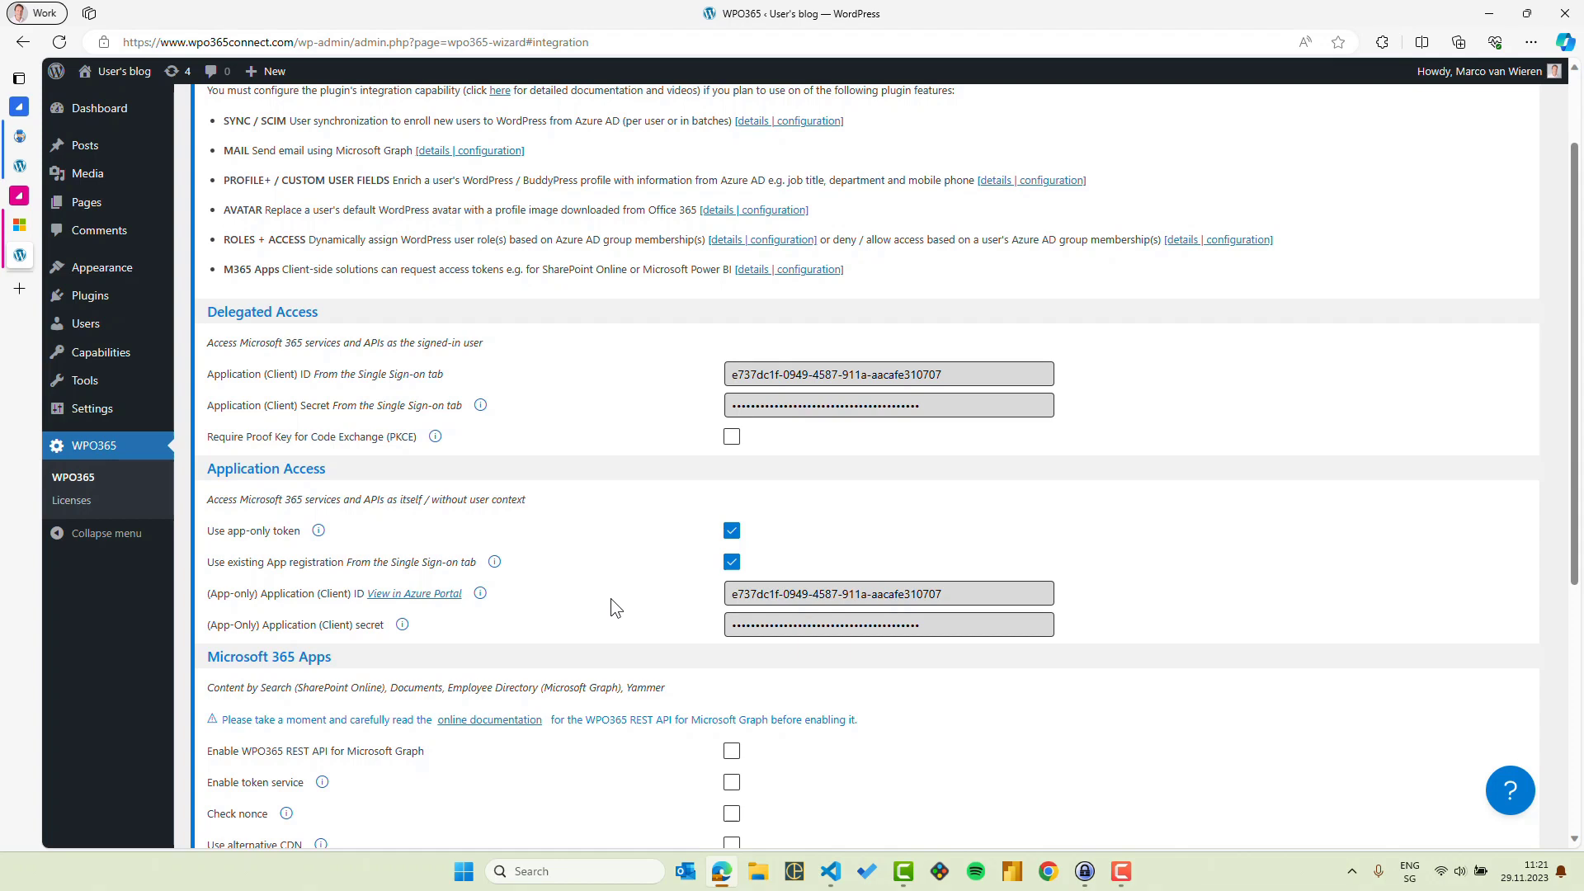
# Save the integration configuration and run the plugin self-test, signing in with the administrator's Microsoft account.
pyautogui.scroll(-5, 611, 597)
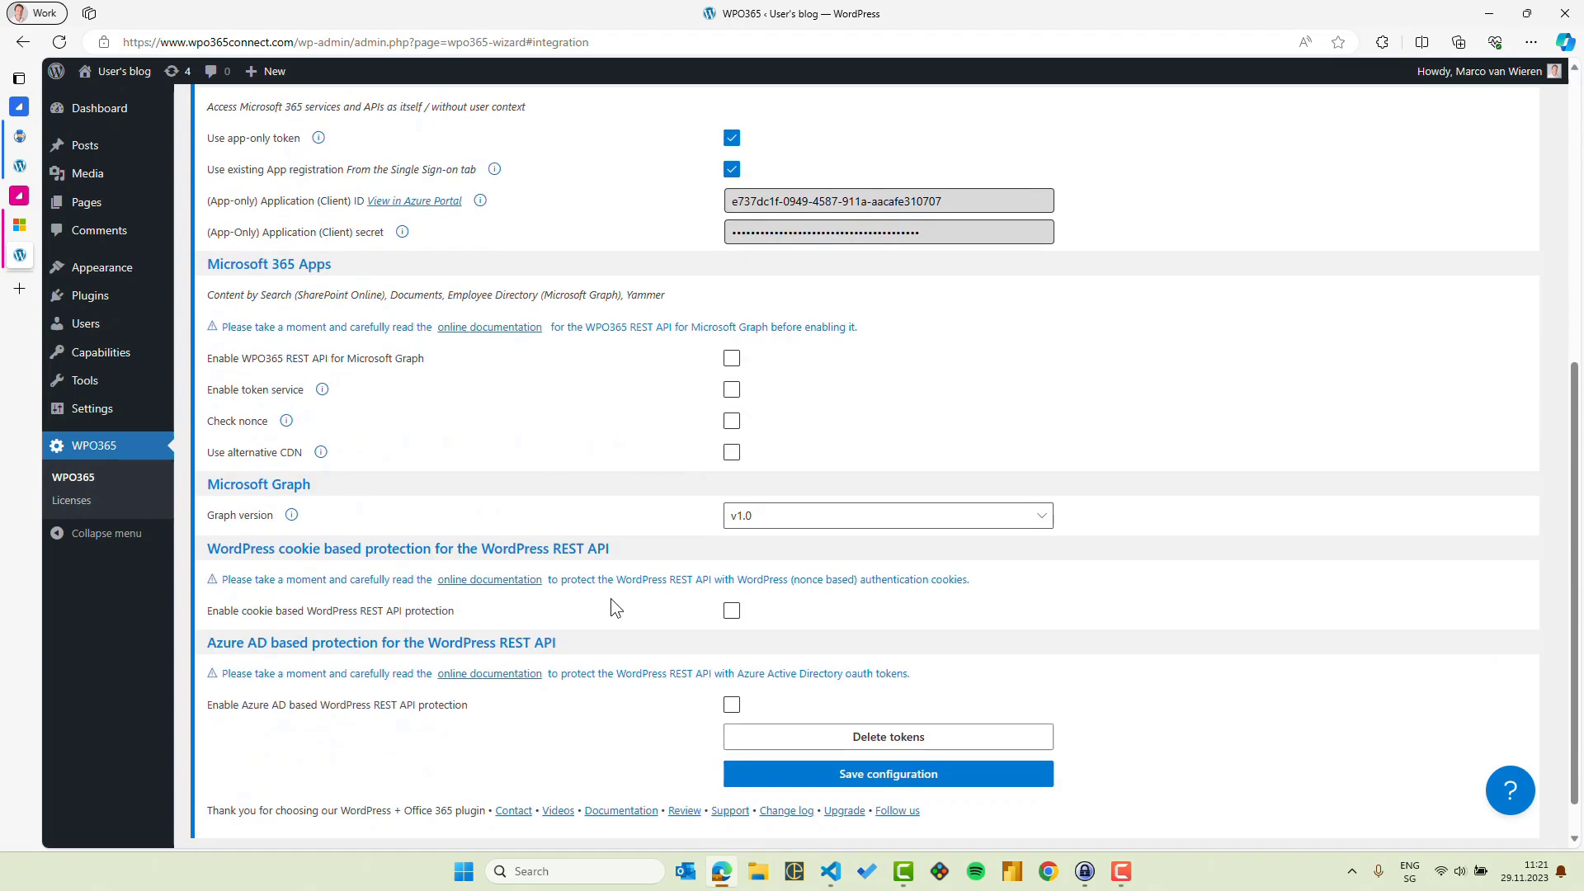
pyautogui.click(893, 729)
pyautogui.click(902, 557)
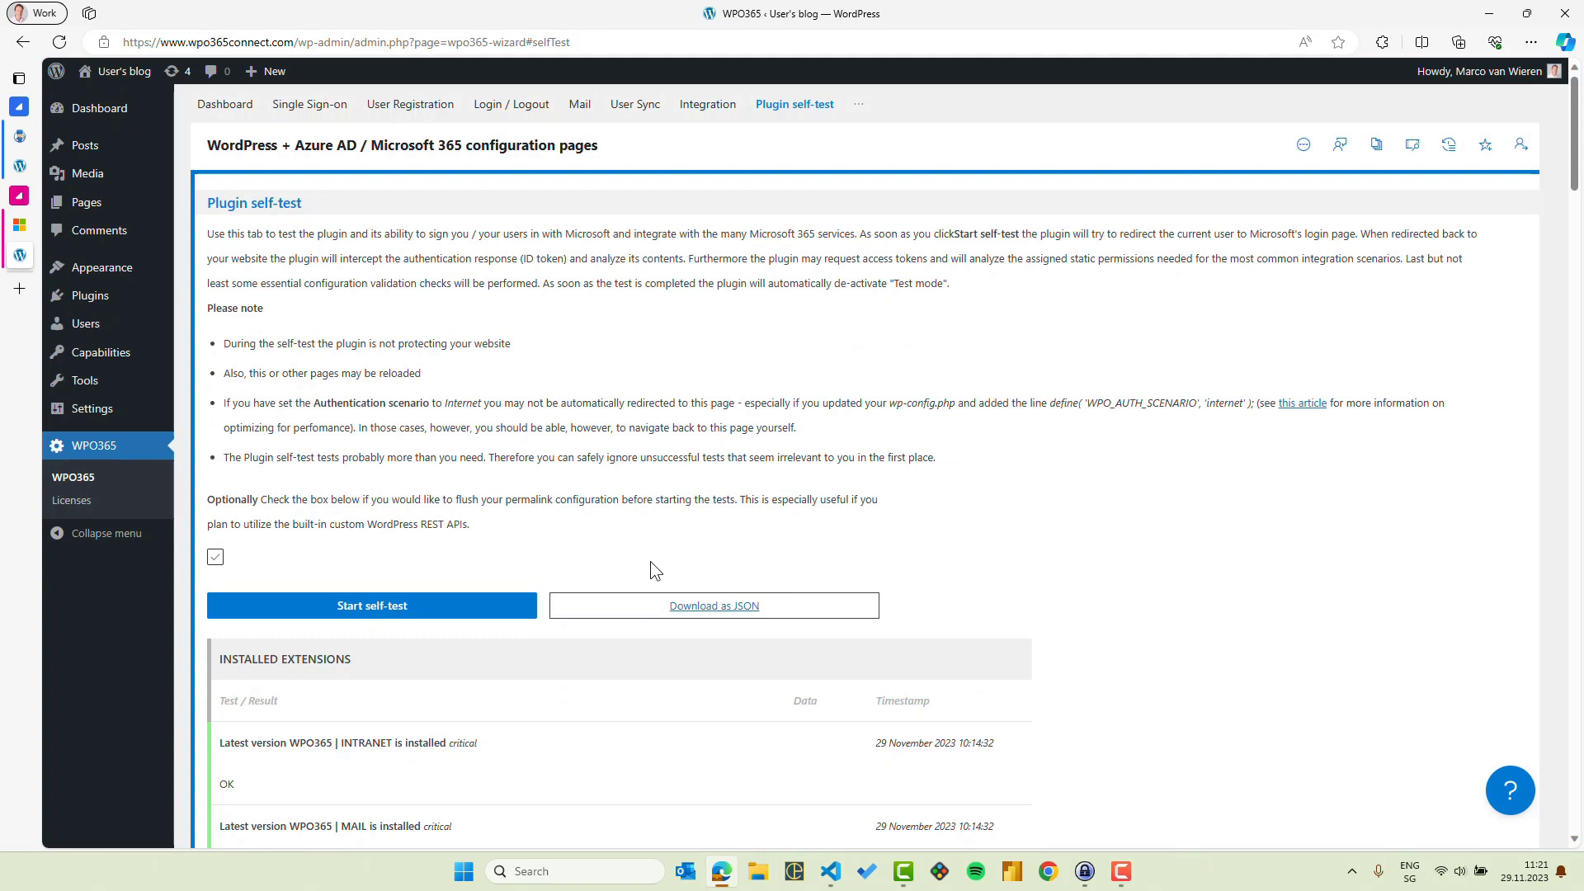
pyautogui.click(350, 610)
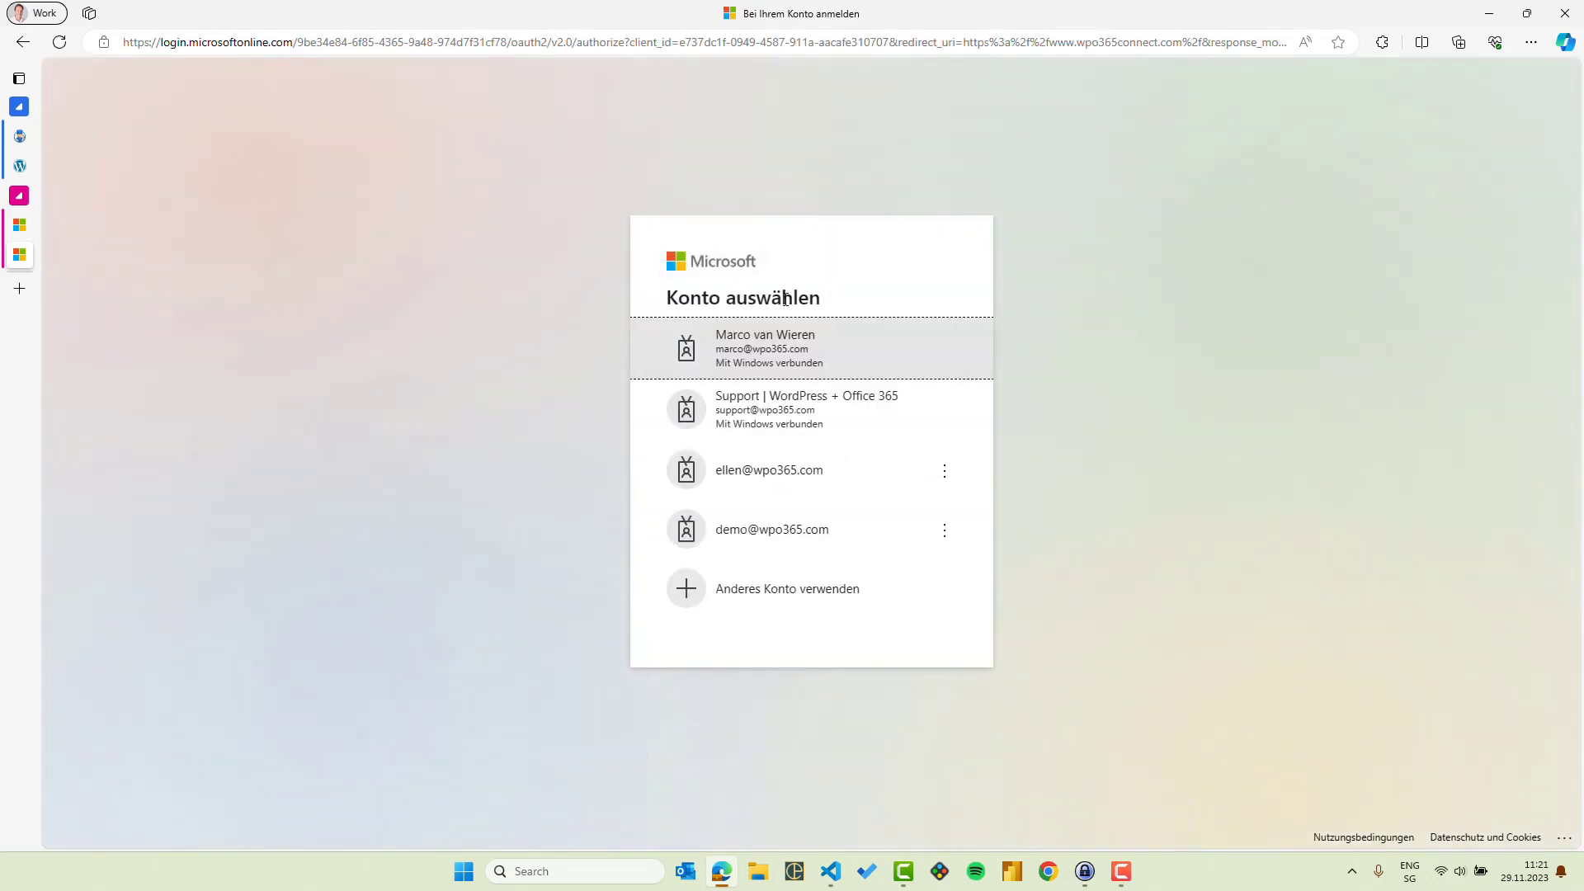
pyautogui.click(767, 357)
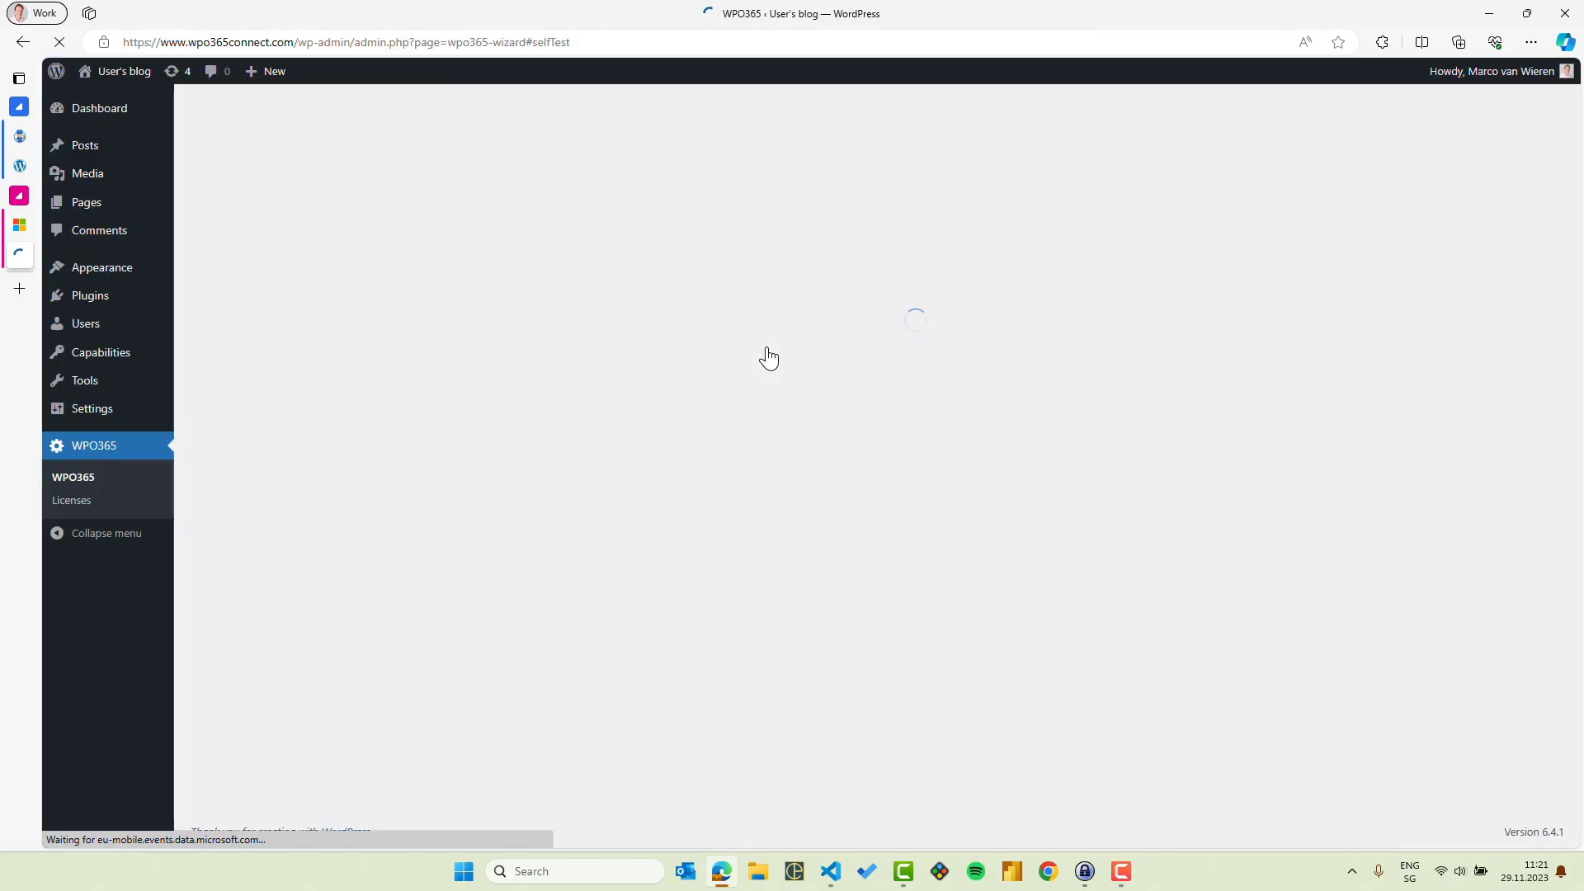
# Apply the self-test's SYNC fix for synchronizing users with application permissions and sign in again with the administrator's Microsoft account.
pyautogui.scroll(-8, 532, 467)
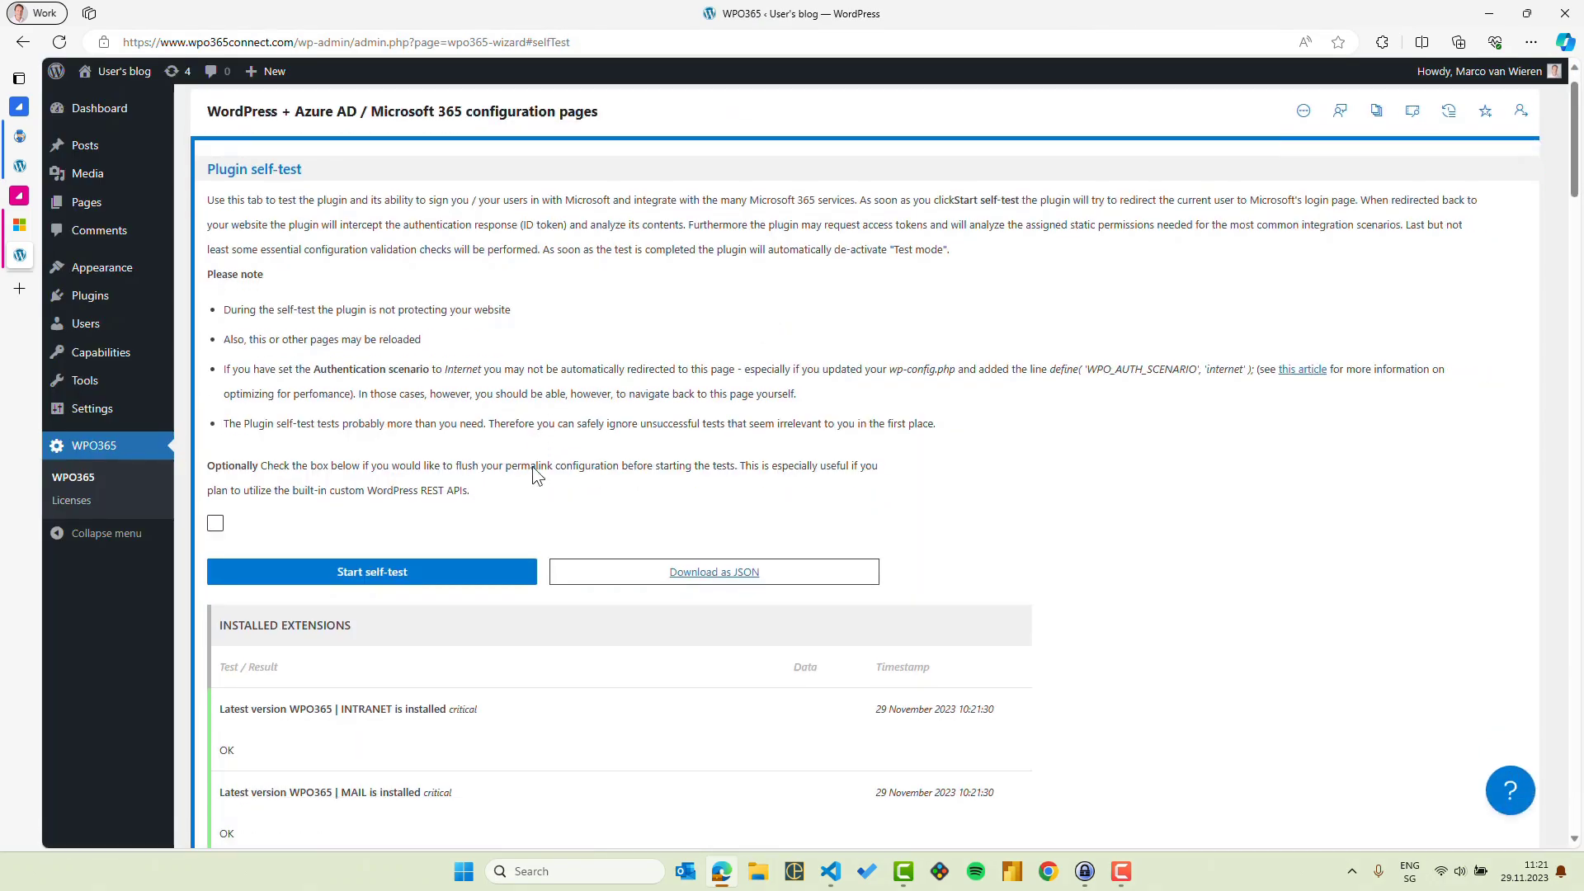
pyautogui.scroll(-17, 532, 467)
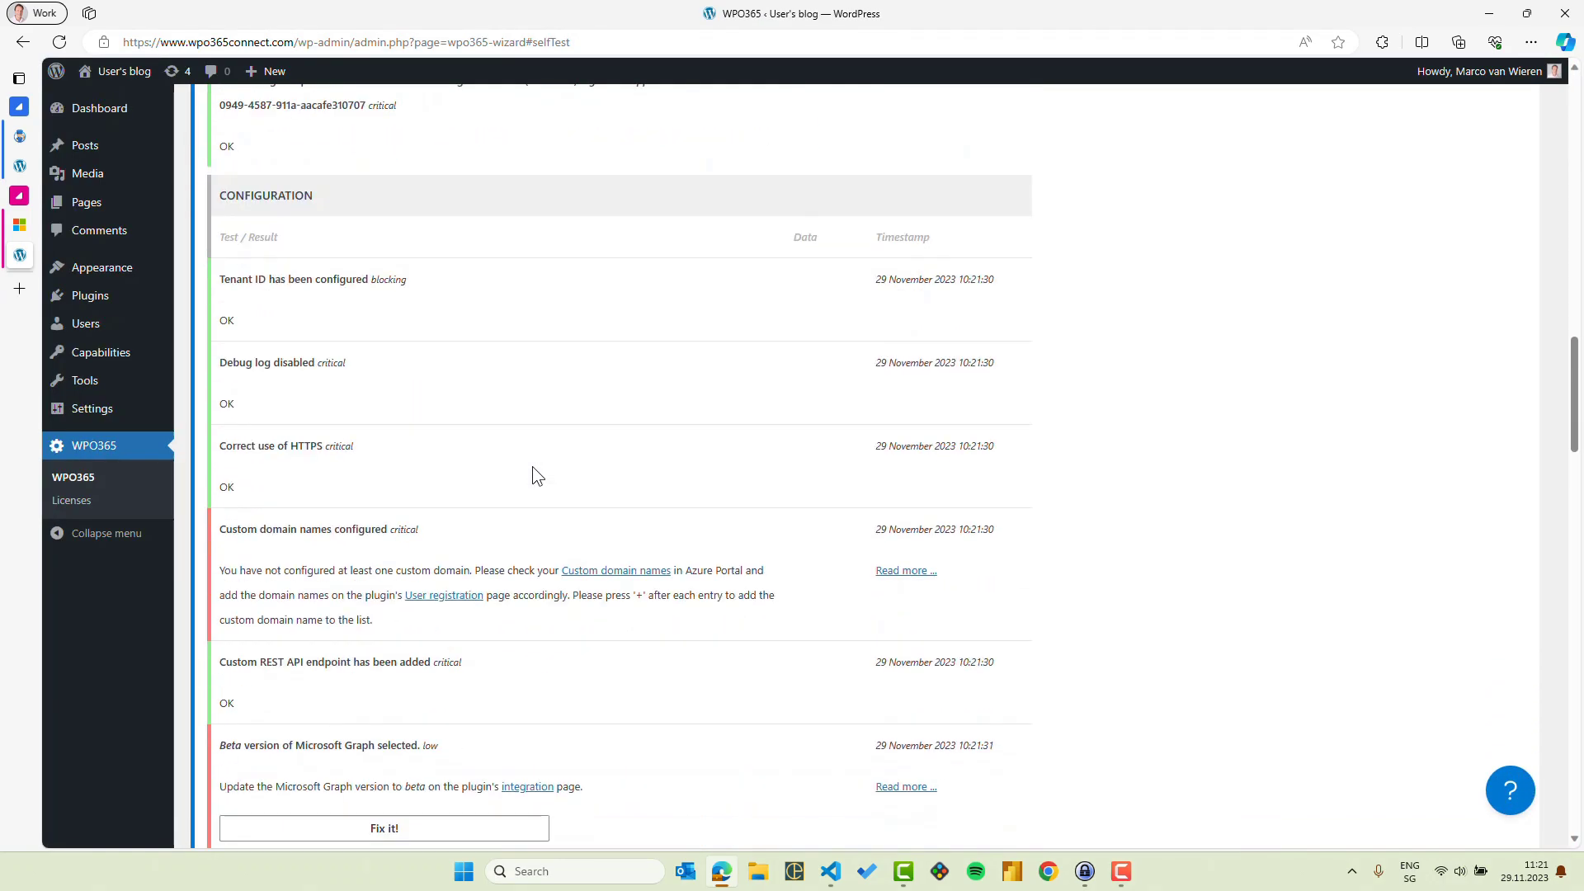
pyautogui.scroll(-15, 532, 467)
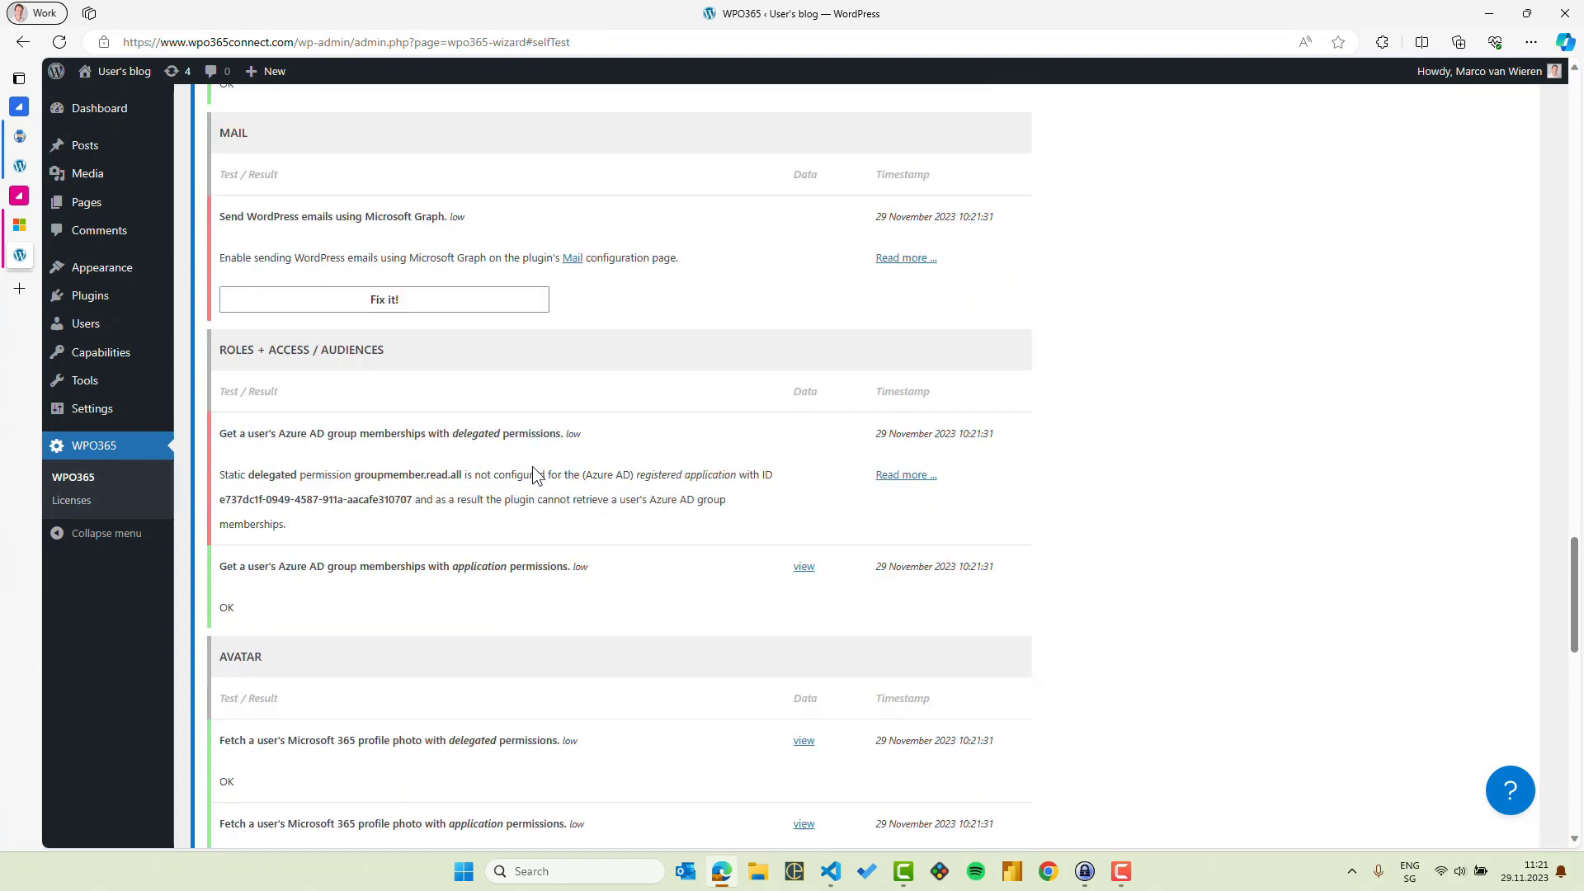
pyautogui.scroll(-3, 532, 466)
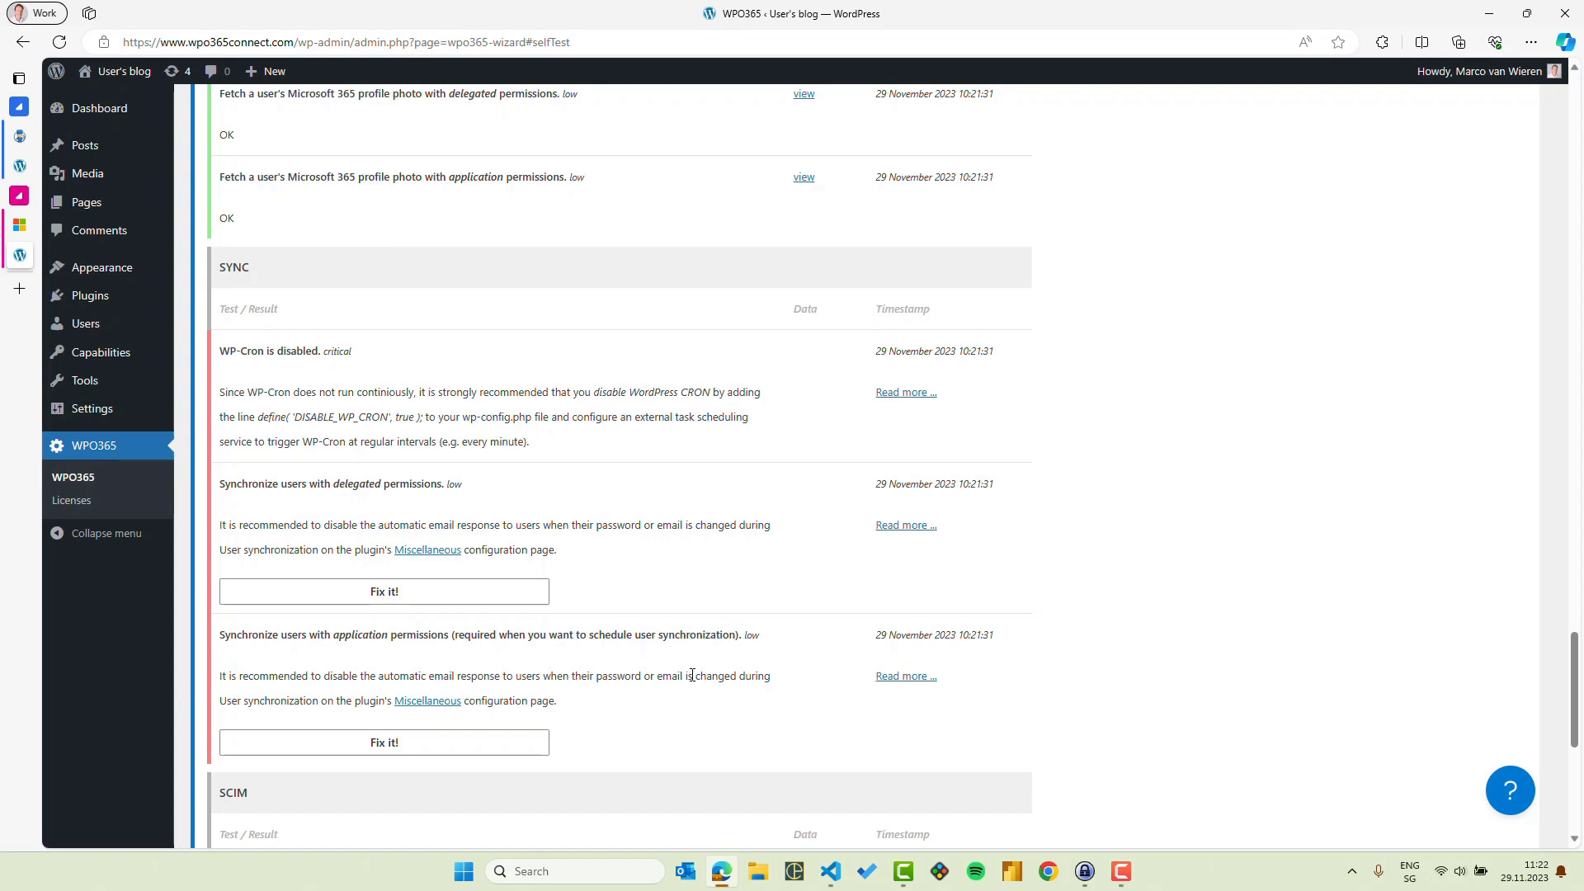
pyautogui.click(403, 752)
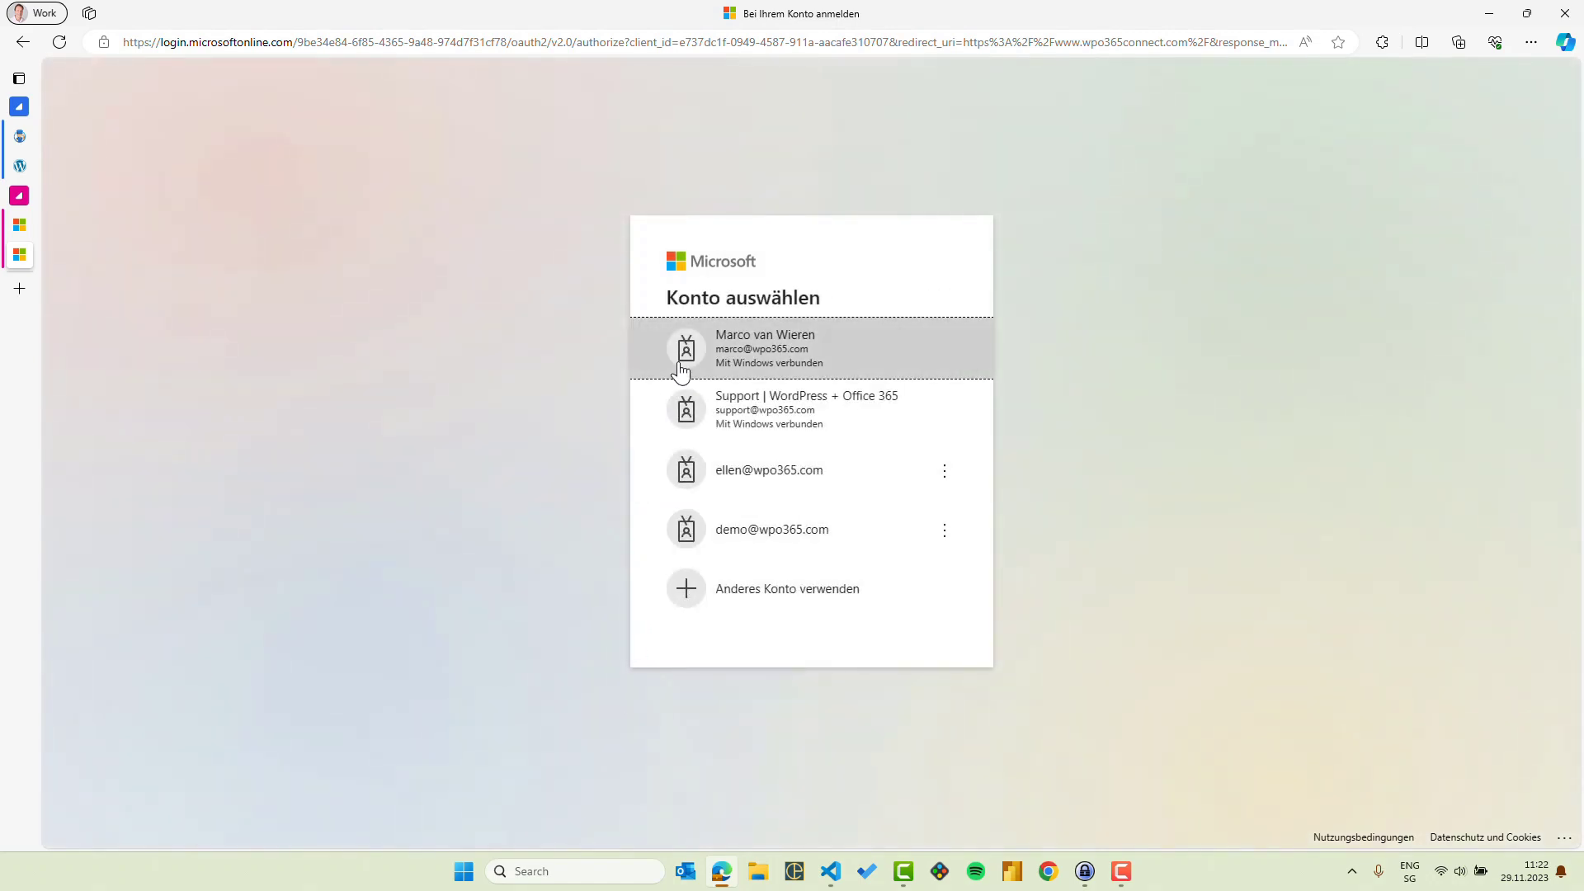
pyautogui.click(757, 363)
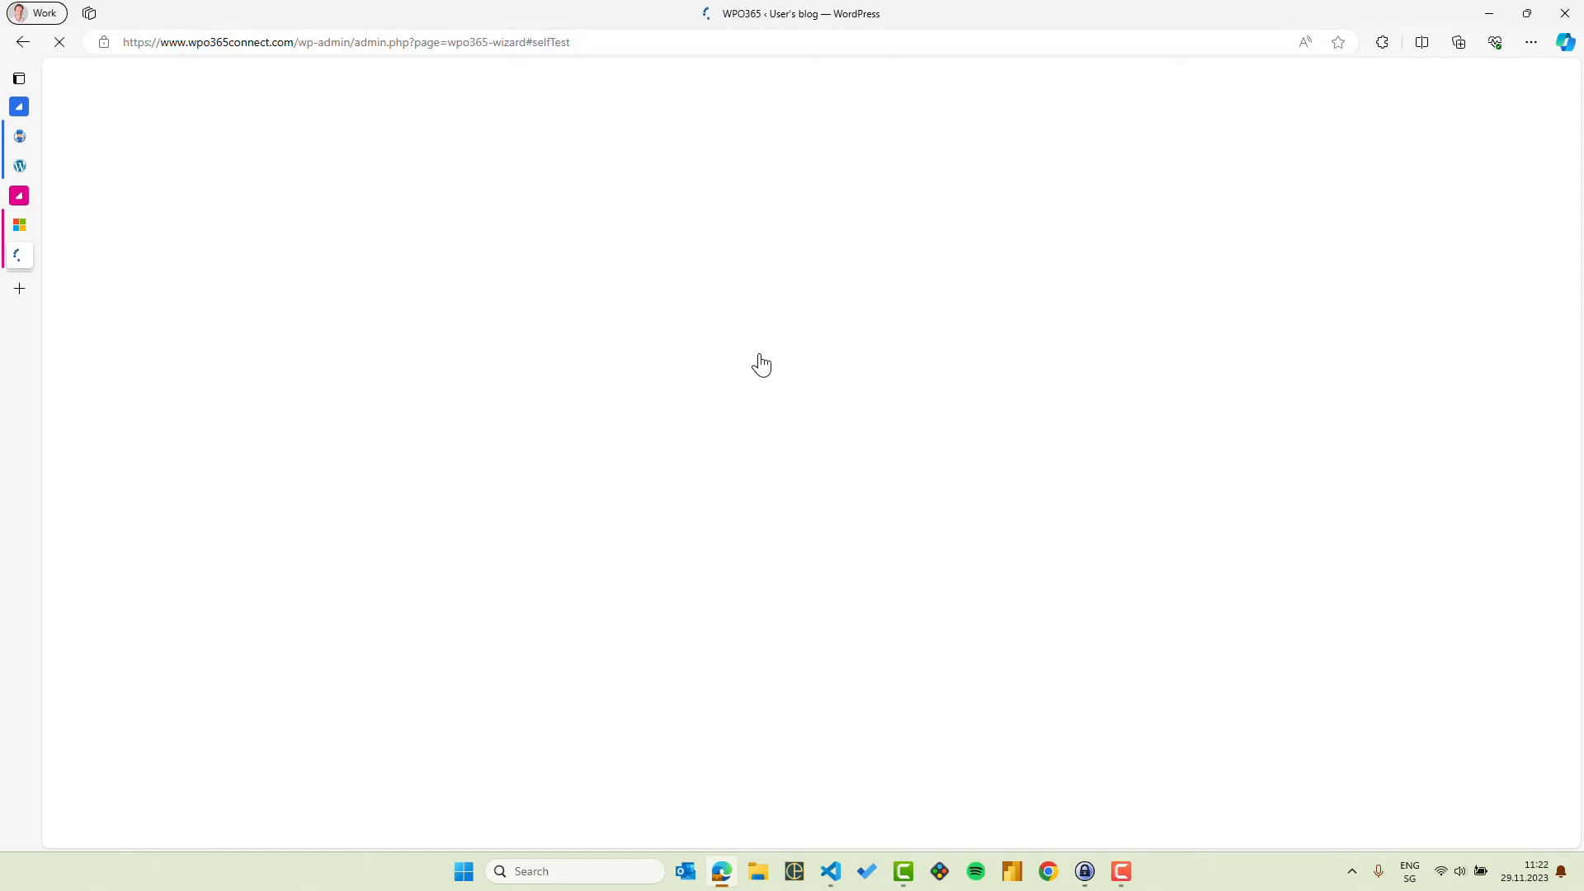
# Inspect the returned data of the SYNC self-test for synchronizing users with application permissions, and close it.
pyautogui.scroll(-4, 683, 462)
pyautogui.scroll(-20, 630, 470)
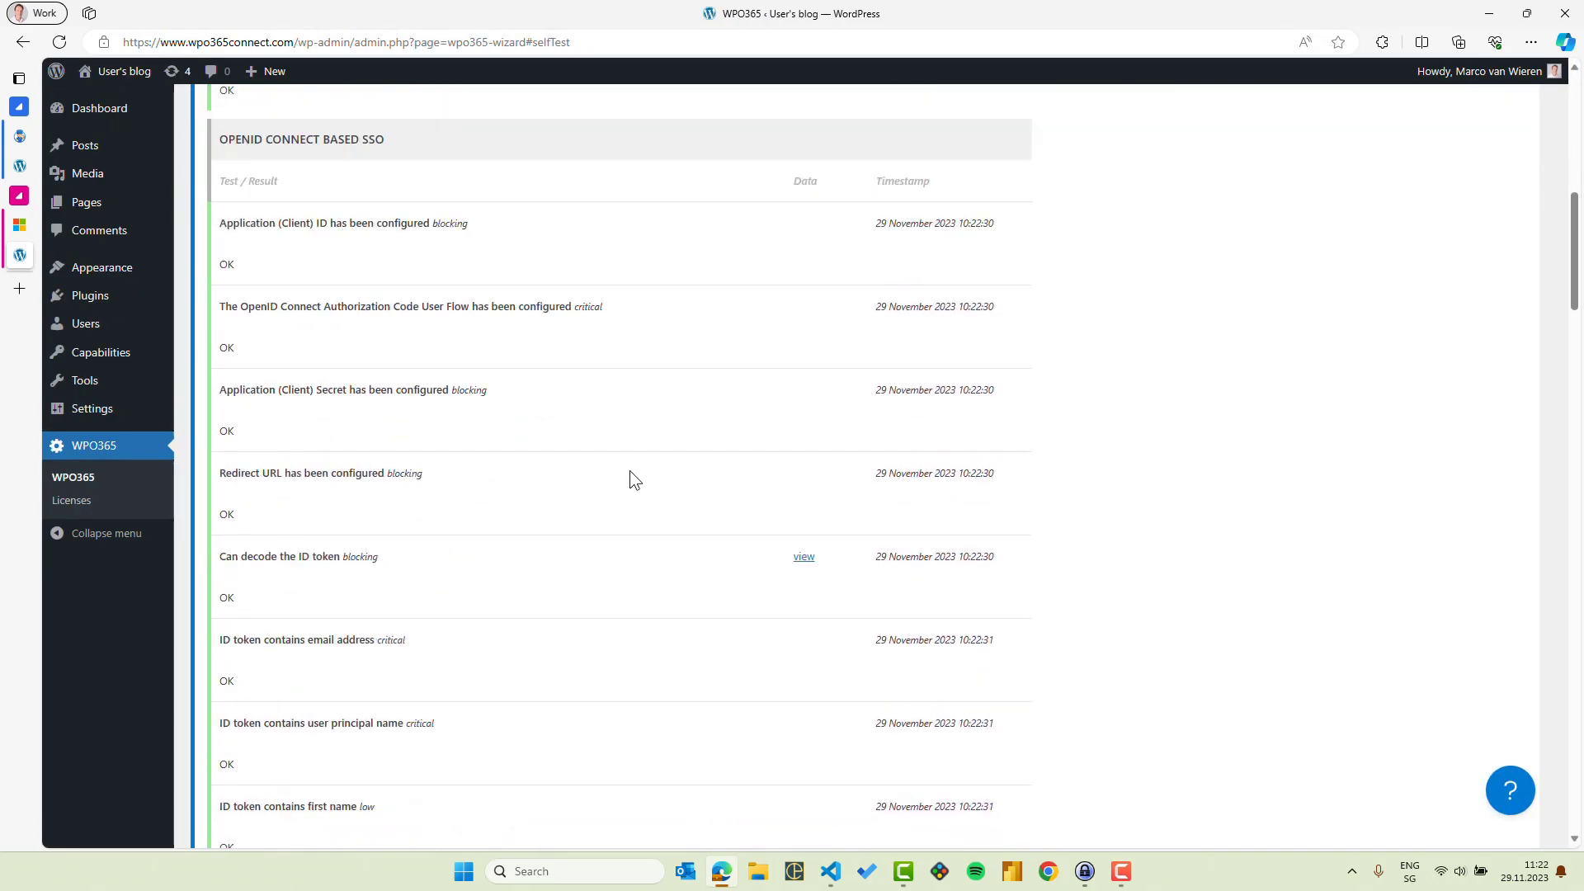
pyautogui.scroll(-12, 630, 472)
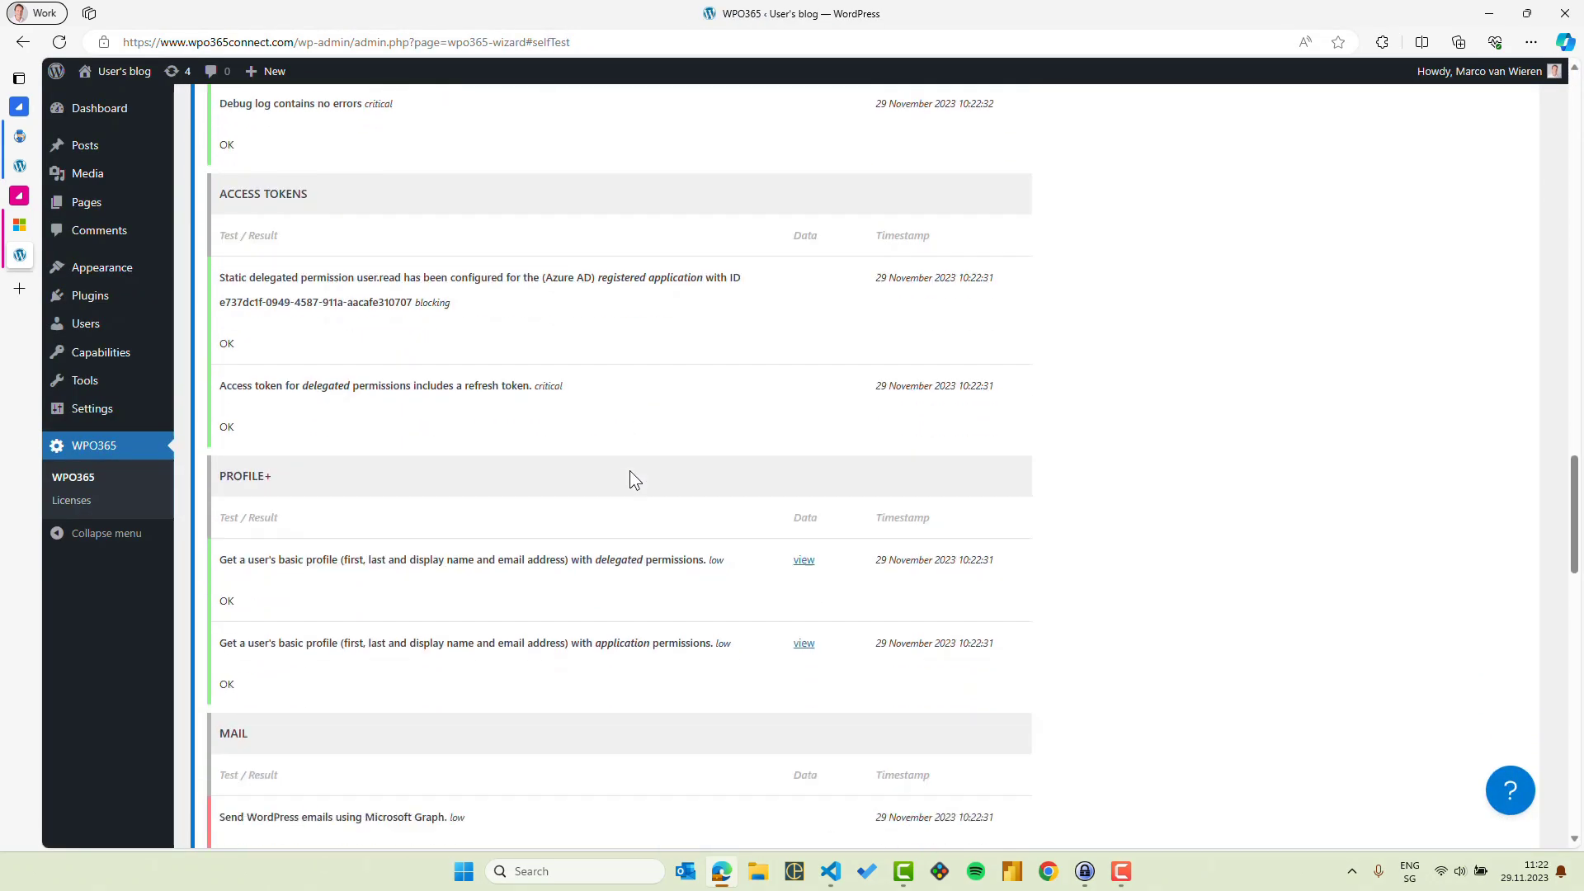
pyautogui.scroll(-8, 630, 472)
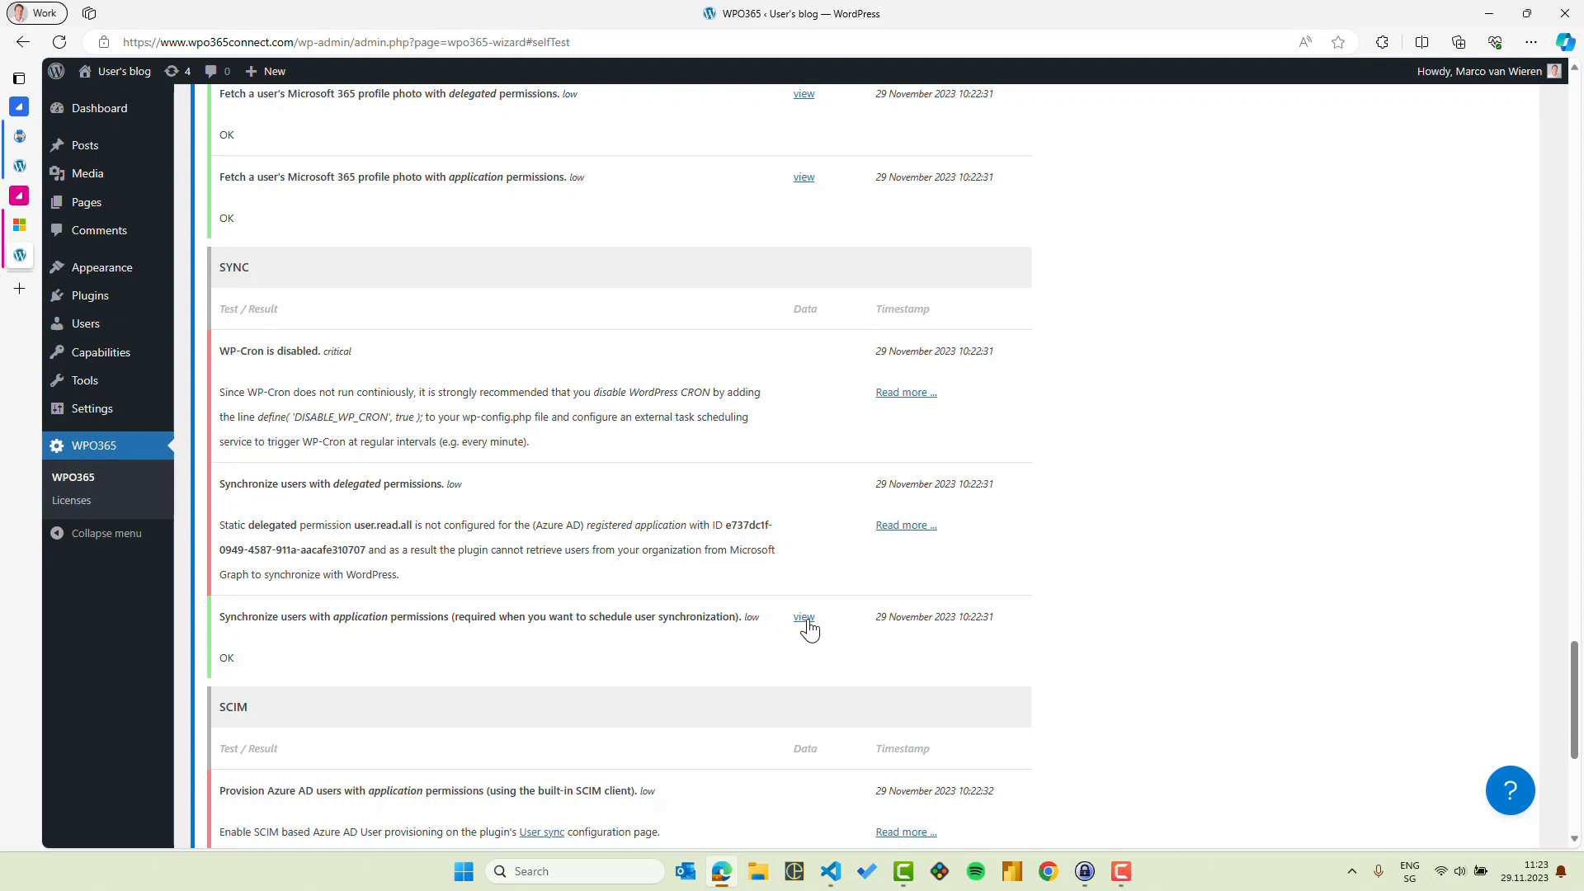
pyautogui.click(804, 619)
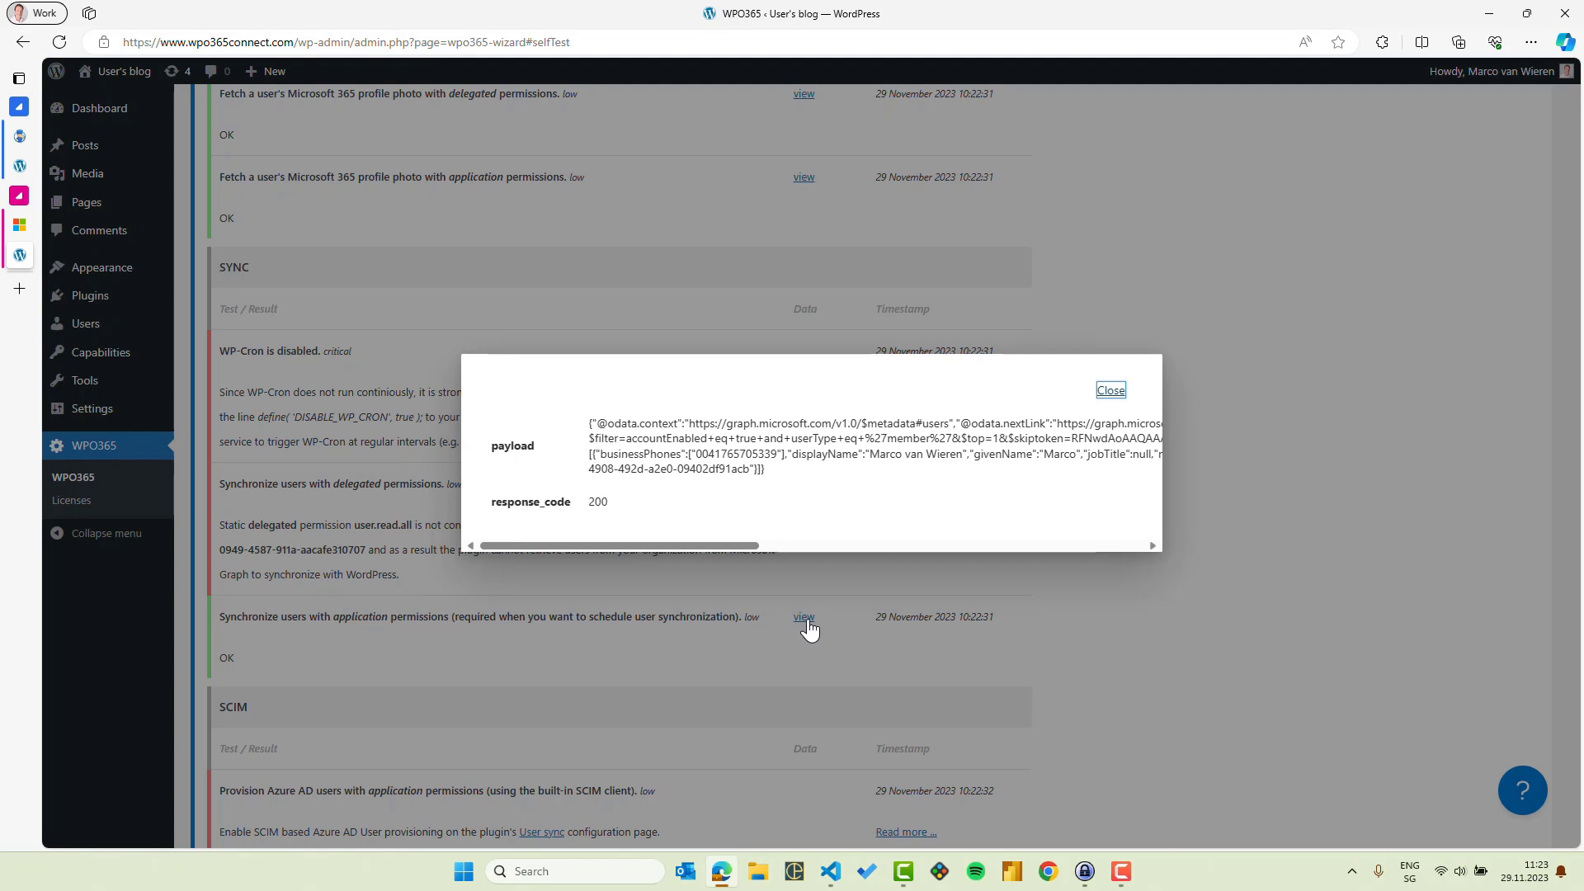
pyautogui.click(1111, 391)
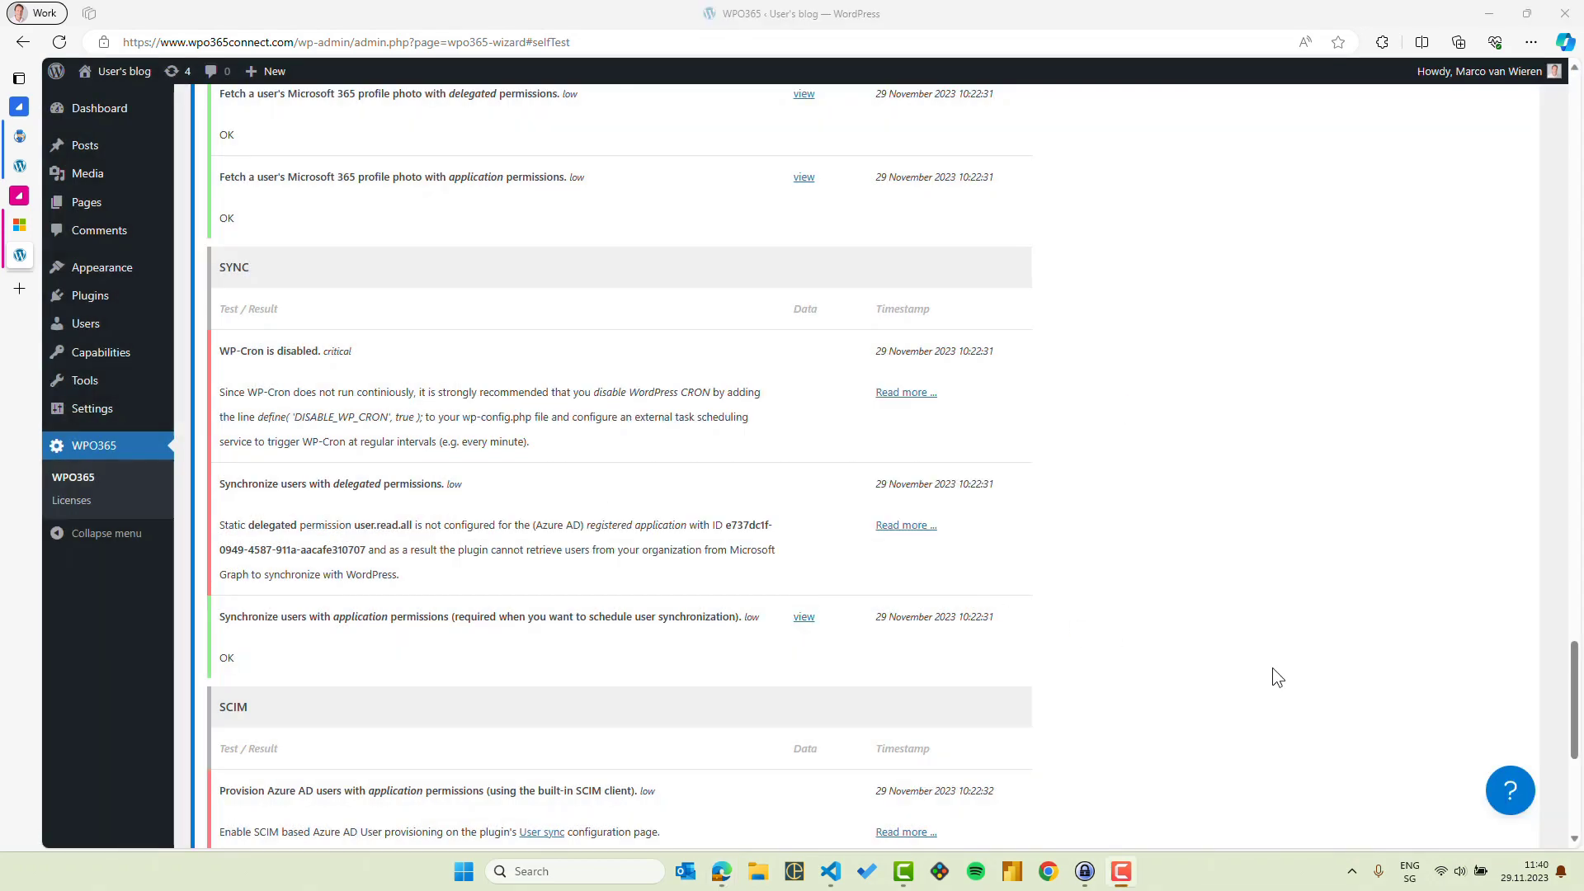
# Open the User registration settings from the self-test's custom domain names check and add wpo365.com as a custom domain.
pyautogui.moveTo(1574, 698); pyautogui.dragTo(1582, 419)
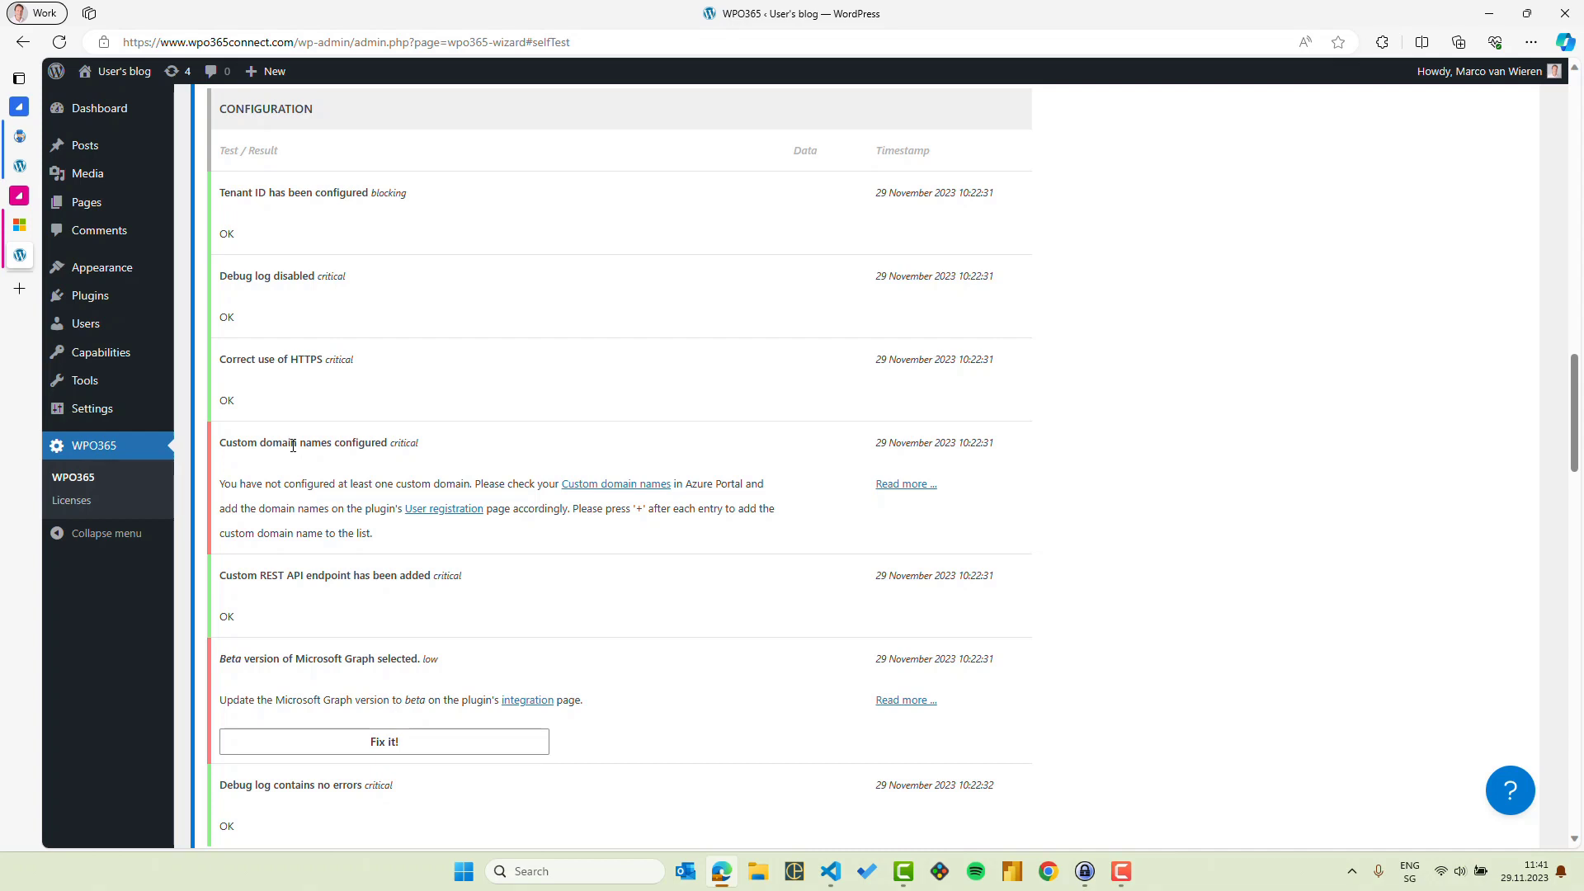
pyautogui.click(433, 509)
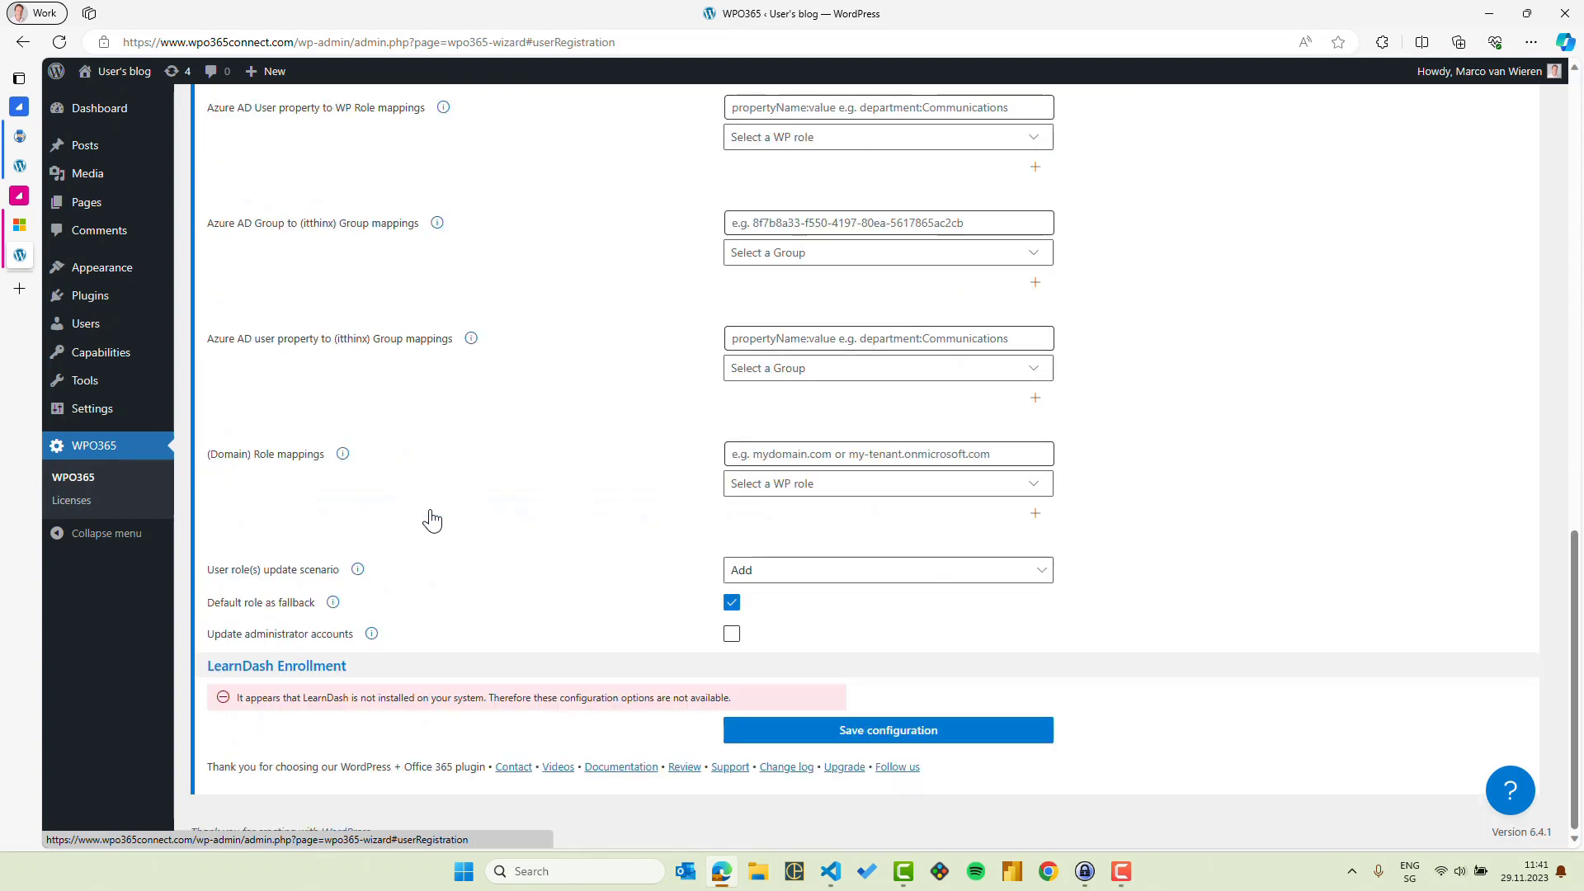
pyautogui.scroll(7, 557, 511)
pyautogui.scroll(8, 557, 507)
pyautogui.click(785, 237)
pyautogui.write('wpo365')
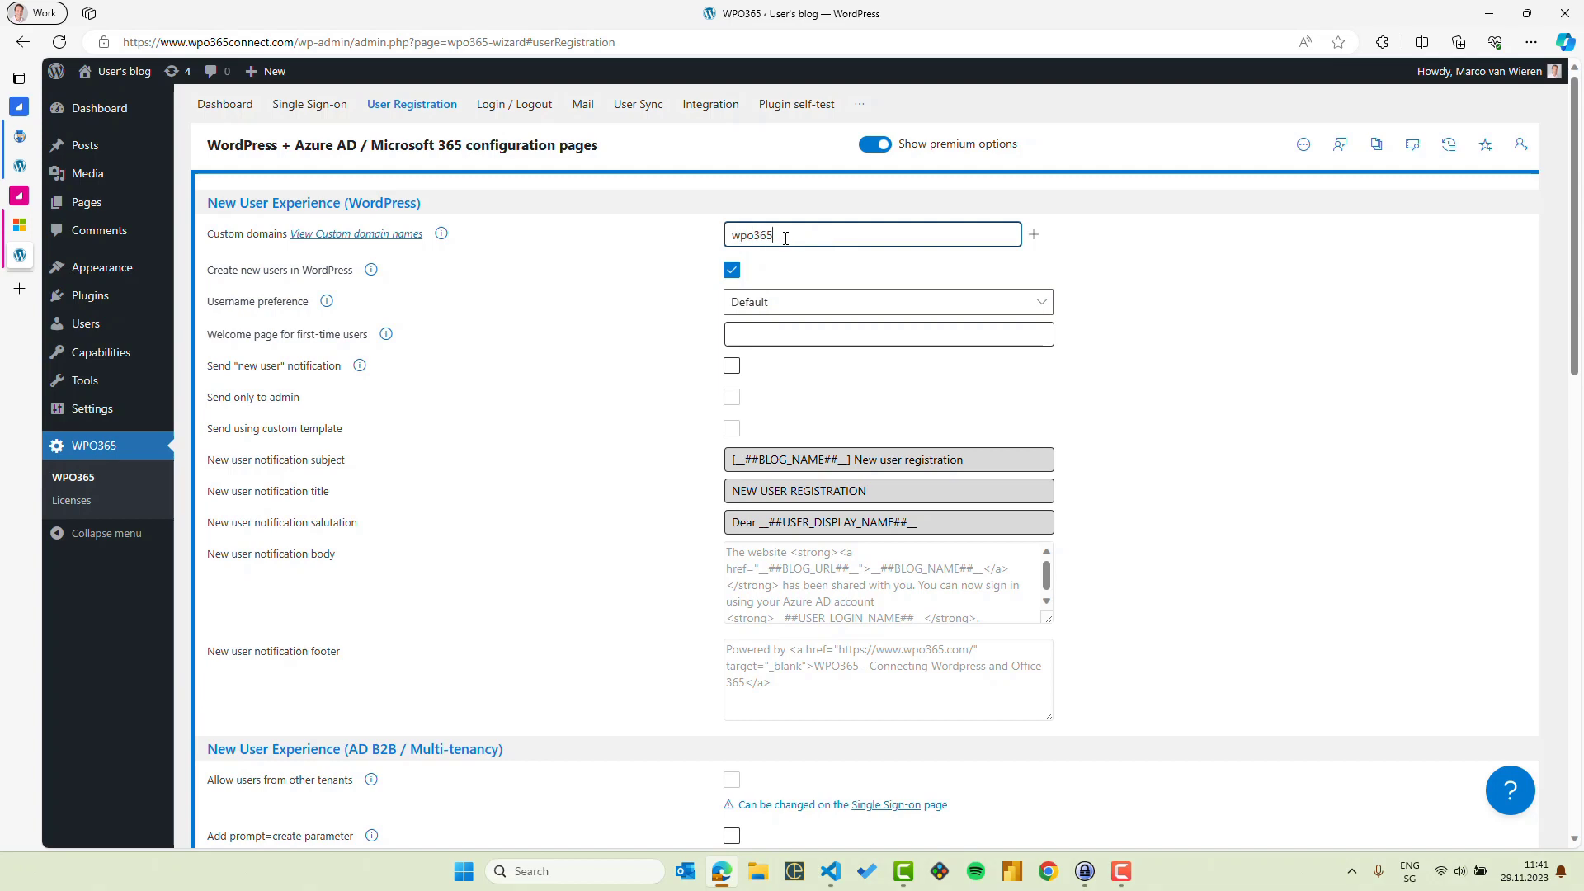
pyautogui.write('.com')
pyautogui.moveTo(809, 235); pyautogui.dragTo(731, 236)
pyautogui.click(1033, 236)
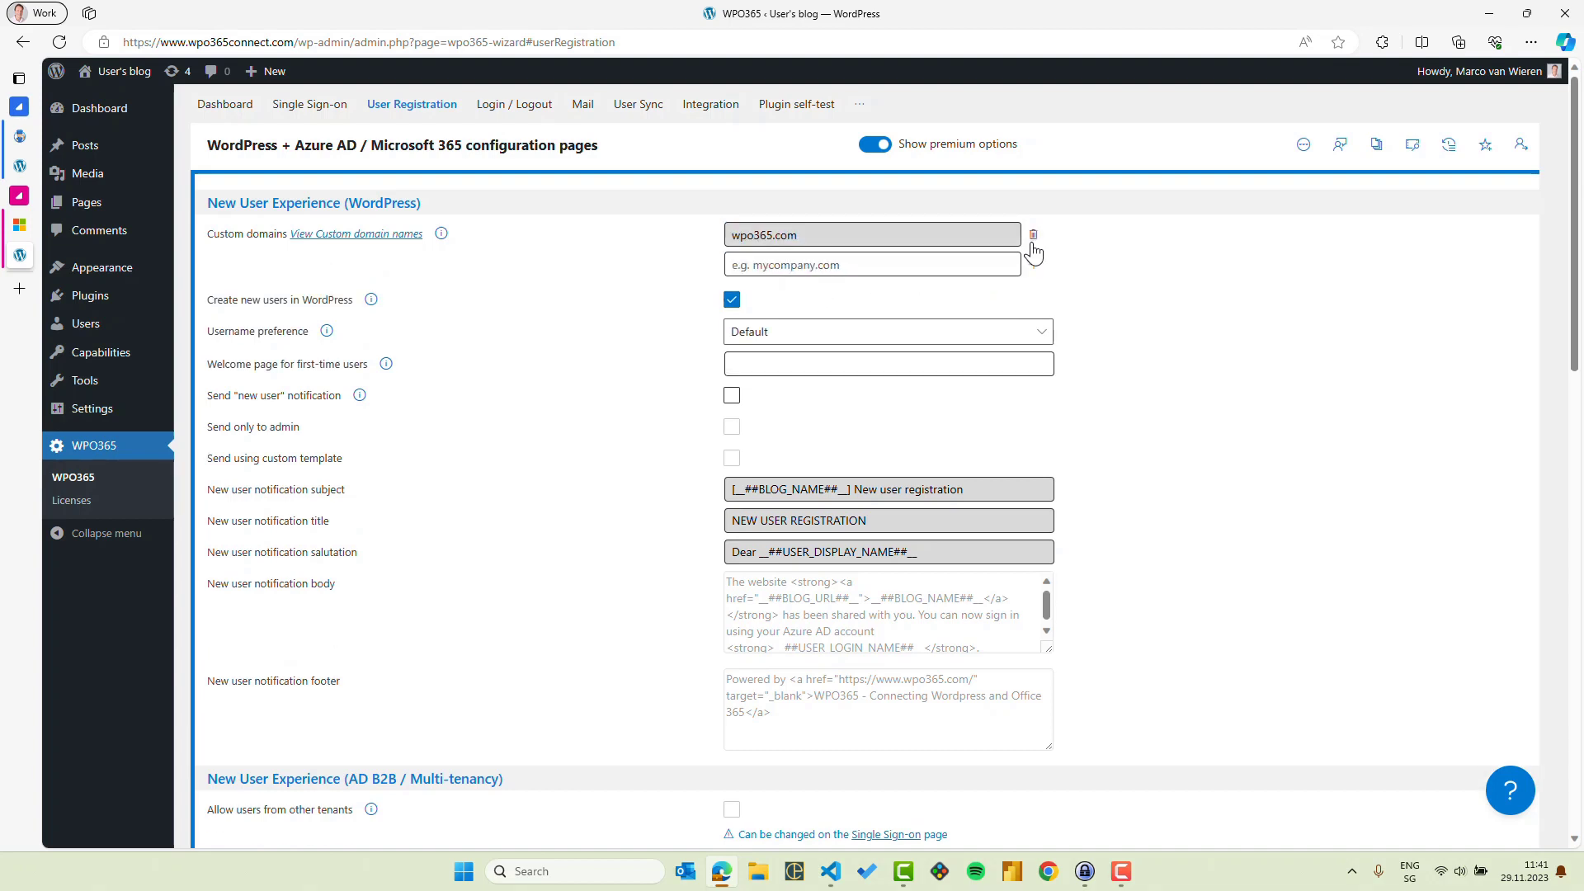
# Add wpo365demo.onmicrosoft.com as a second custom domain and save the user registration configuration.
pyautogui.click(906, 263)
pyautogui.write('wpo365c')
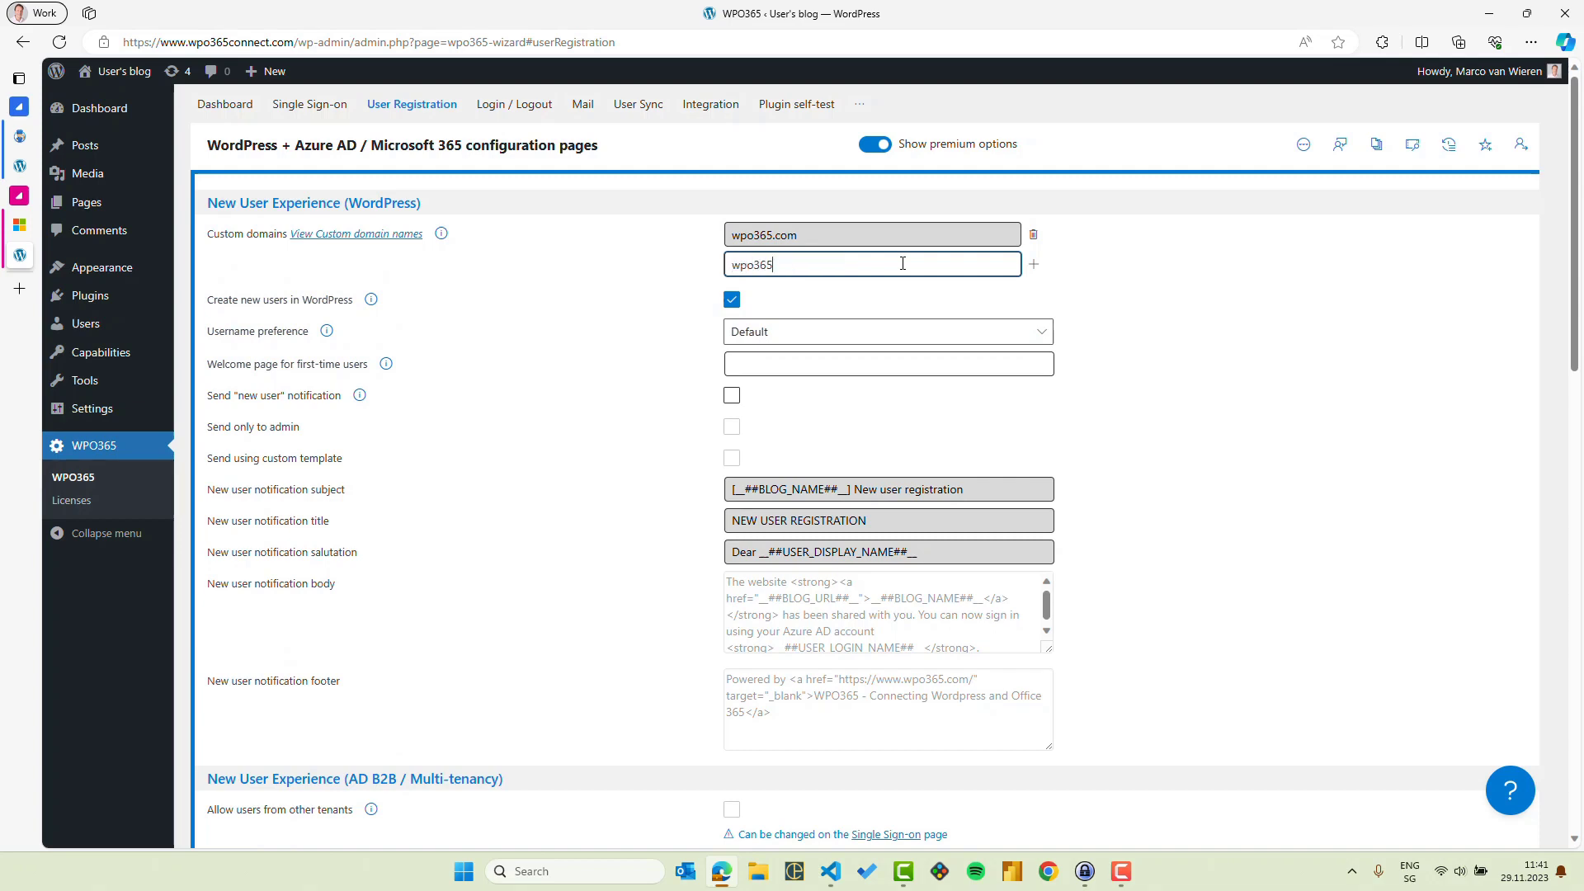
pyautogui.write('emo.onmicrosoft.c')
pyautogui.write('om')
pyautogui.click(1033, 264)
pyautogui.scroll(-15, 1074, 295)
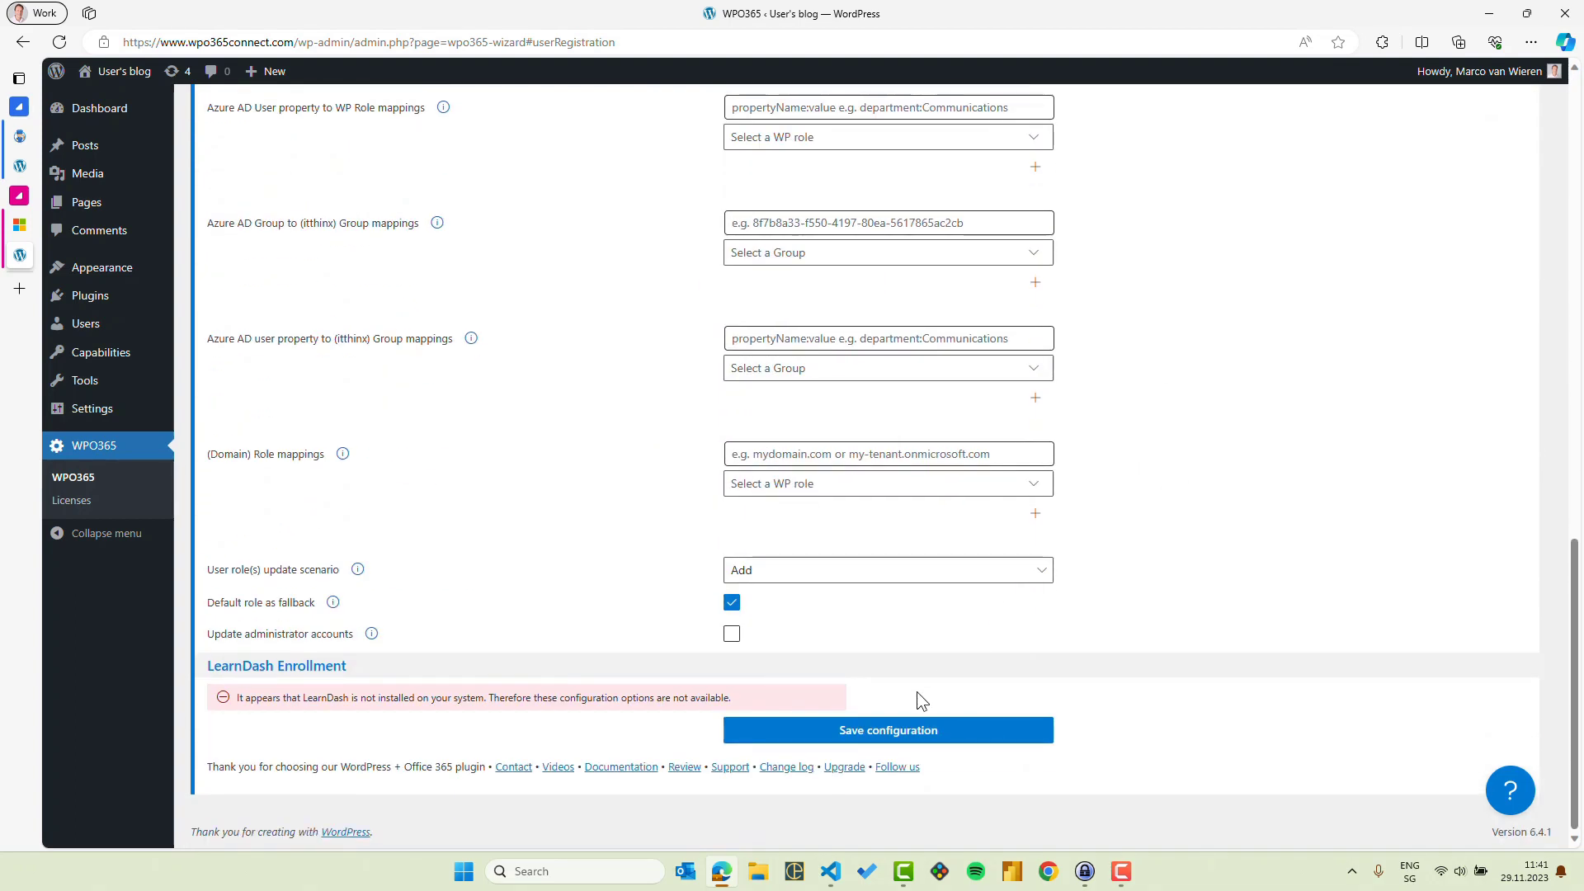
pyautogui.click(873, 741)
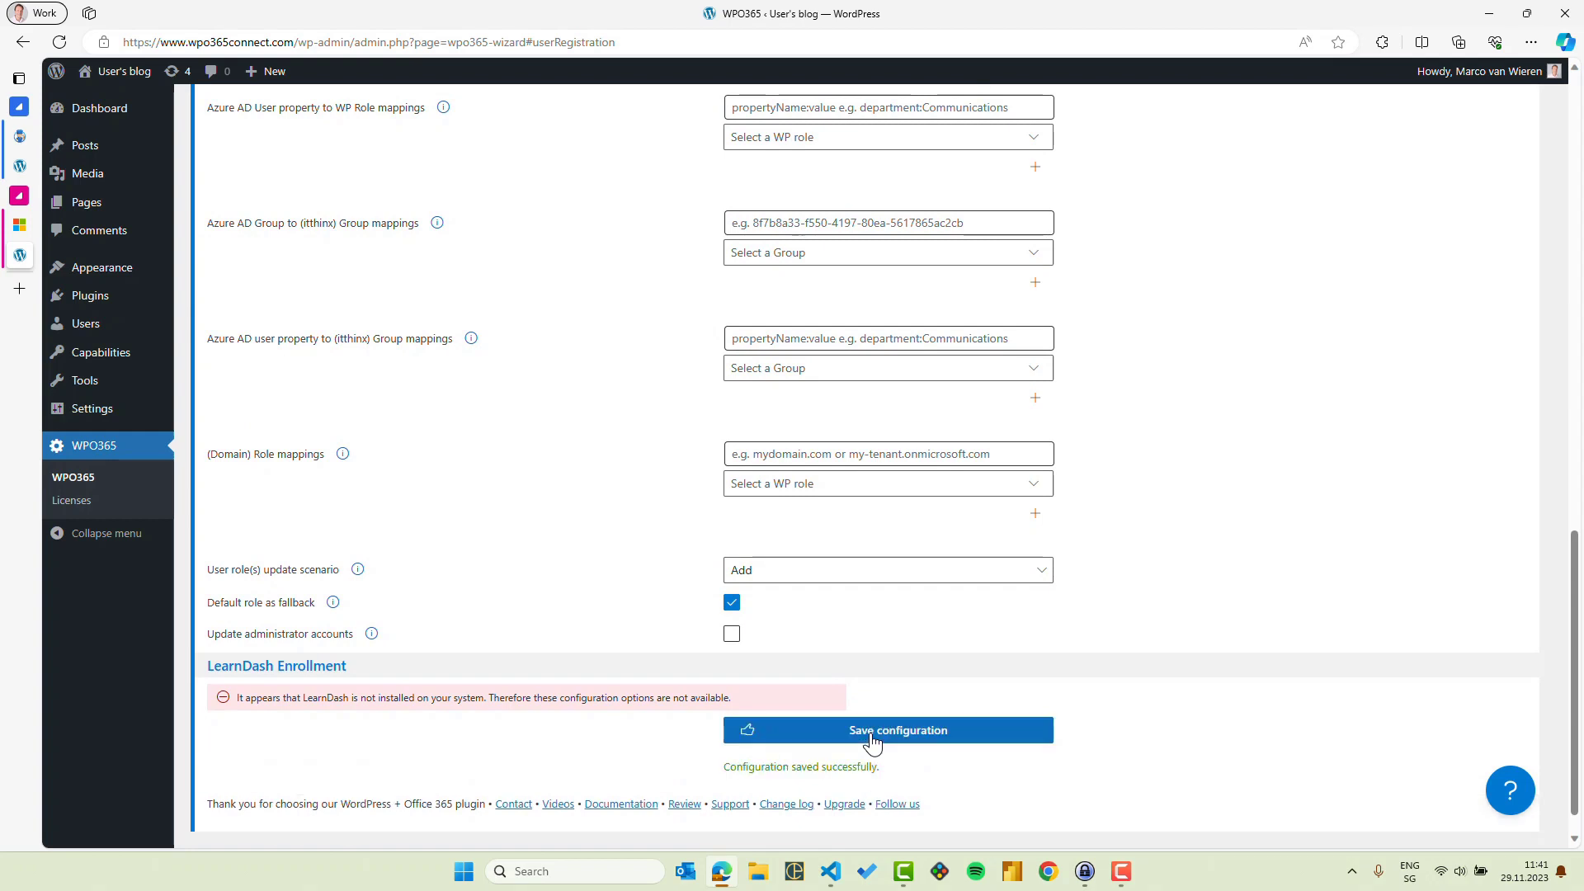
# Run the plugin self-test again, signing in with the administrator's Microsoft account.
pyautogui.scroll(15, 723, 470)
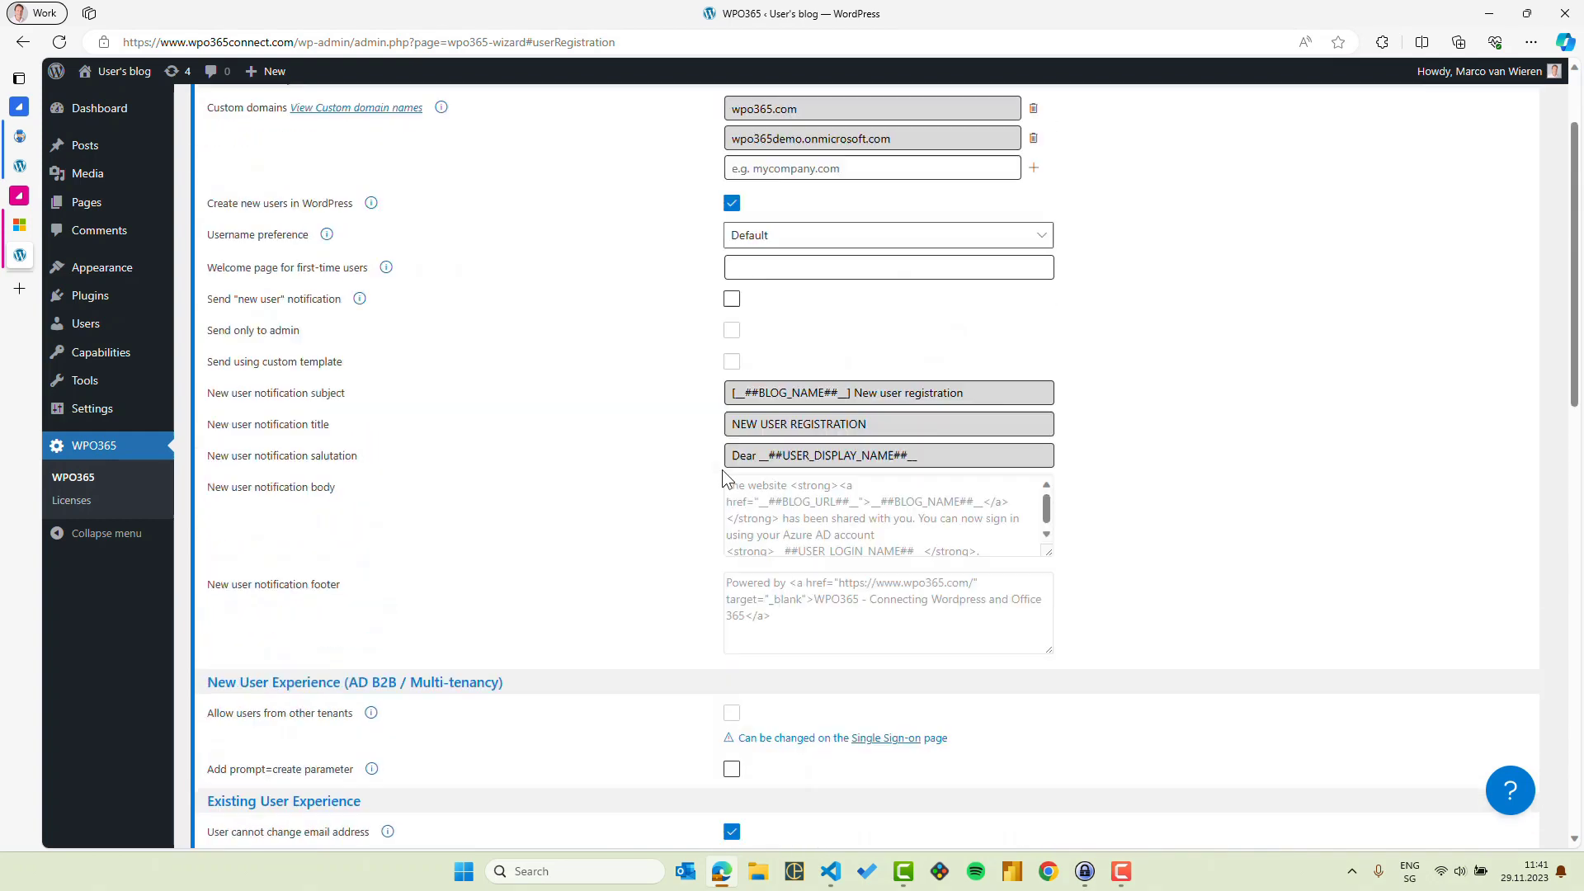
pyautogui.click(794, 101)
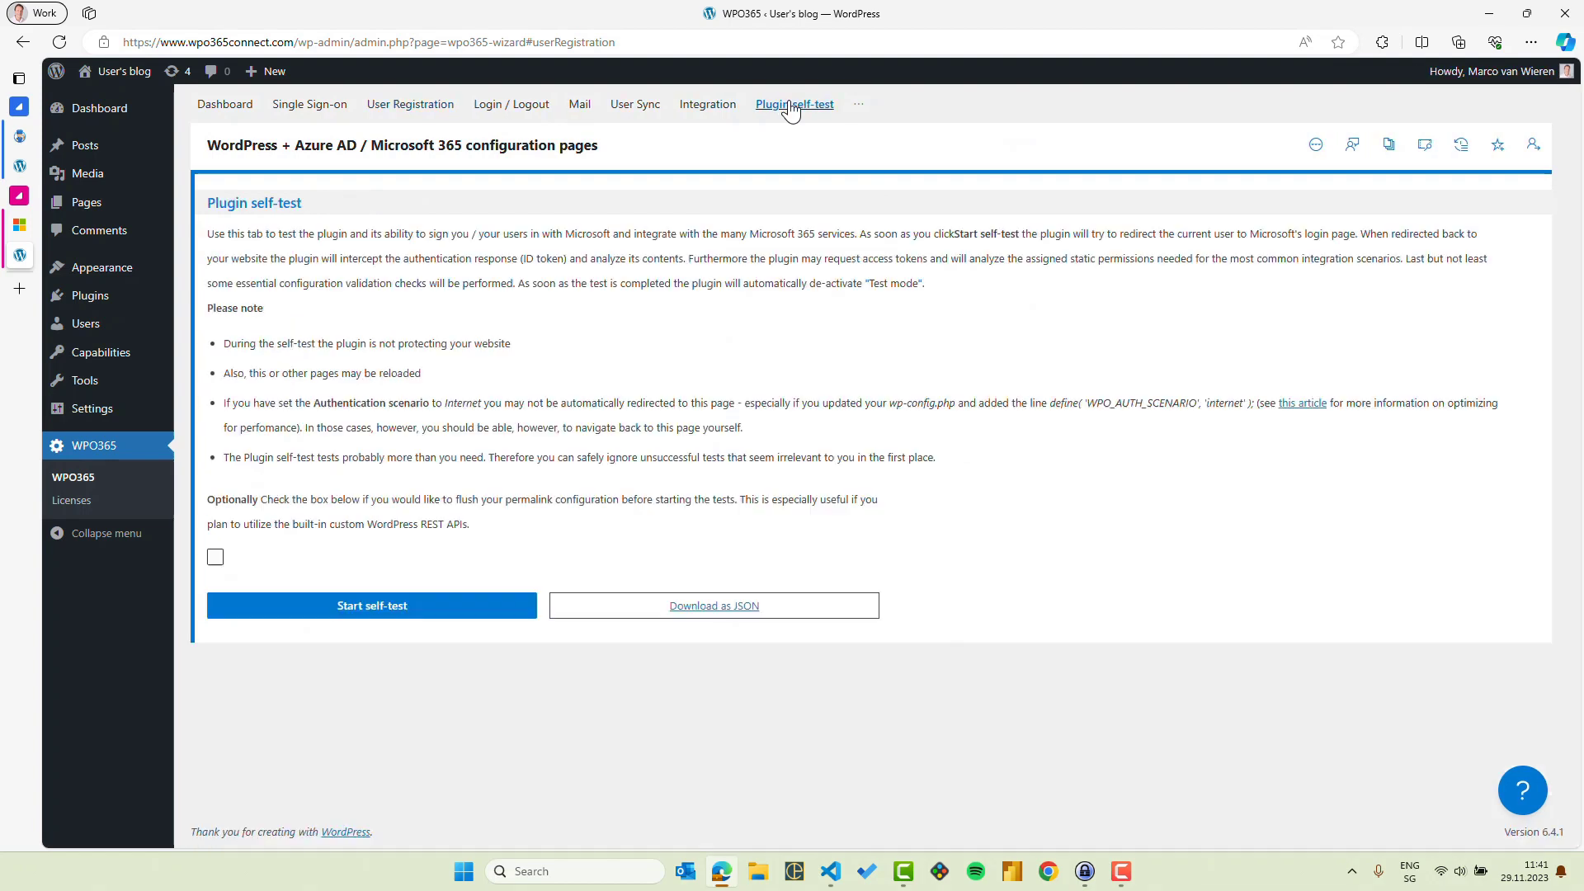
pyautogui.click(357, 607)
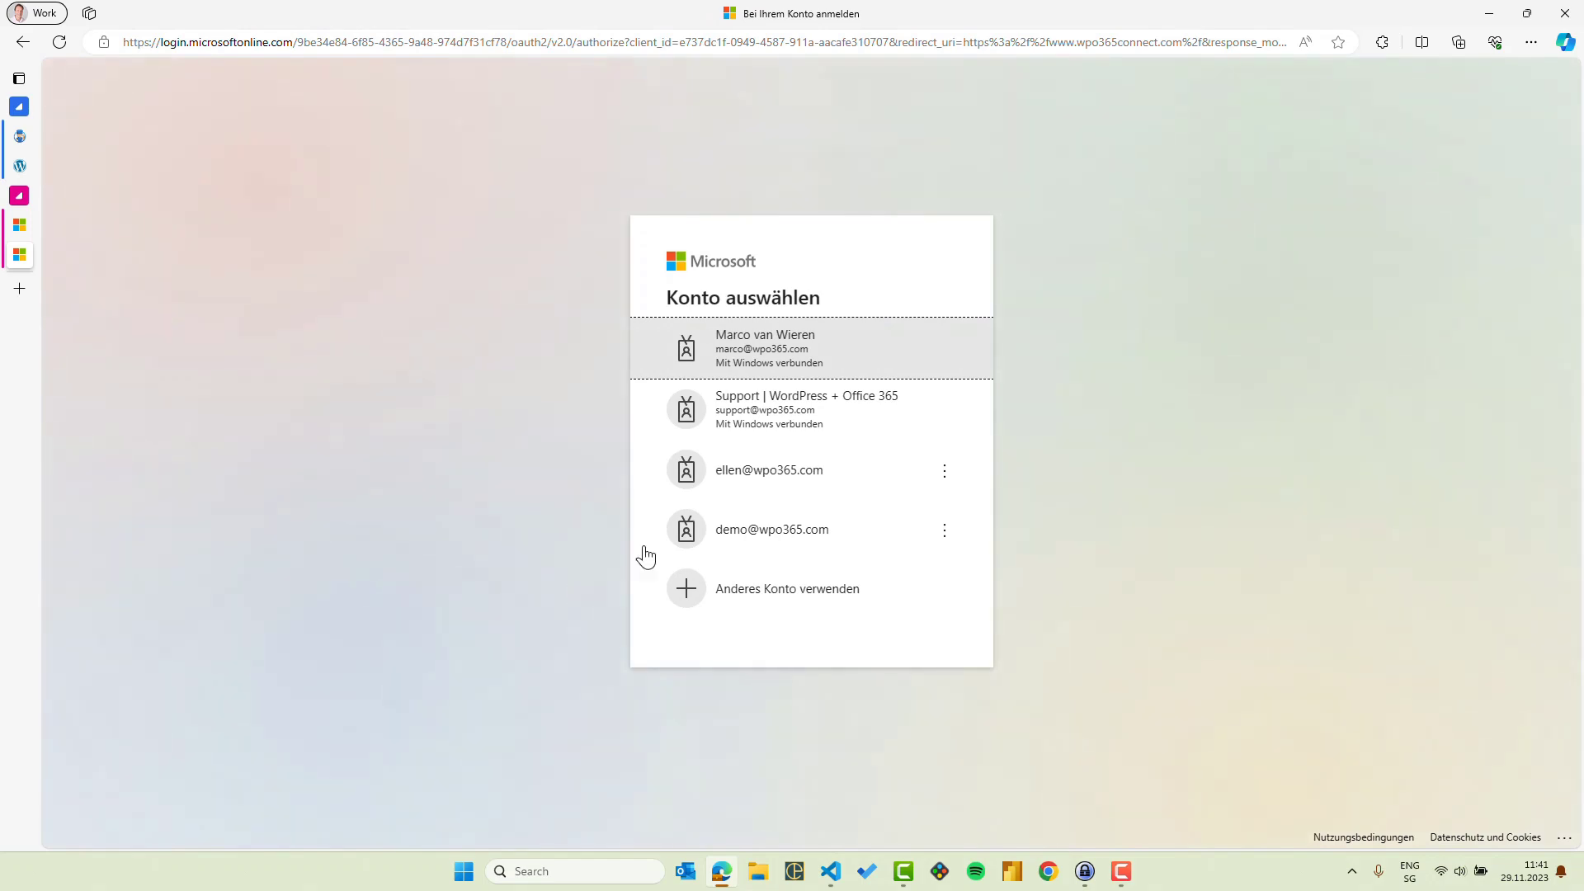
pyautogui.click(774, 360)
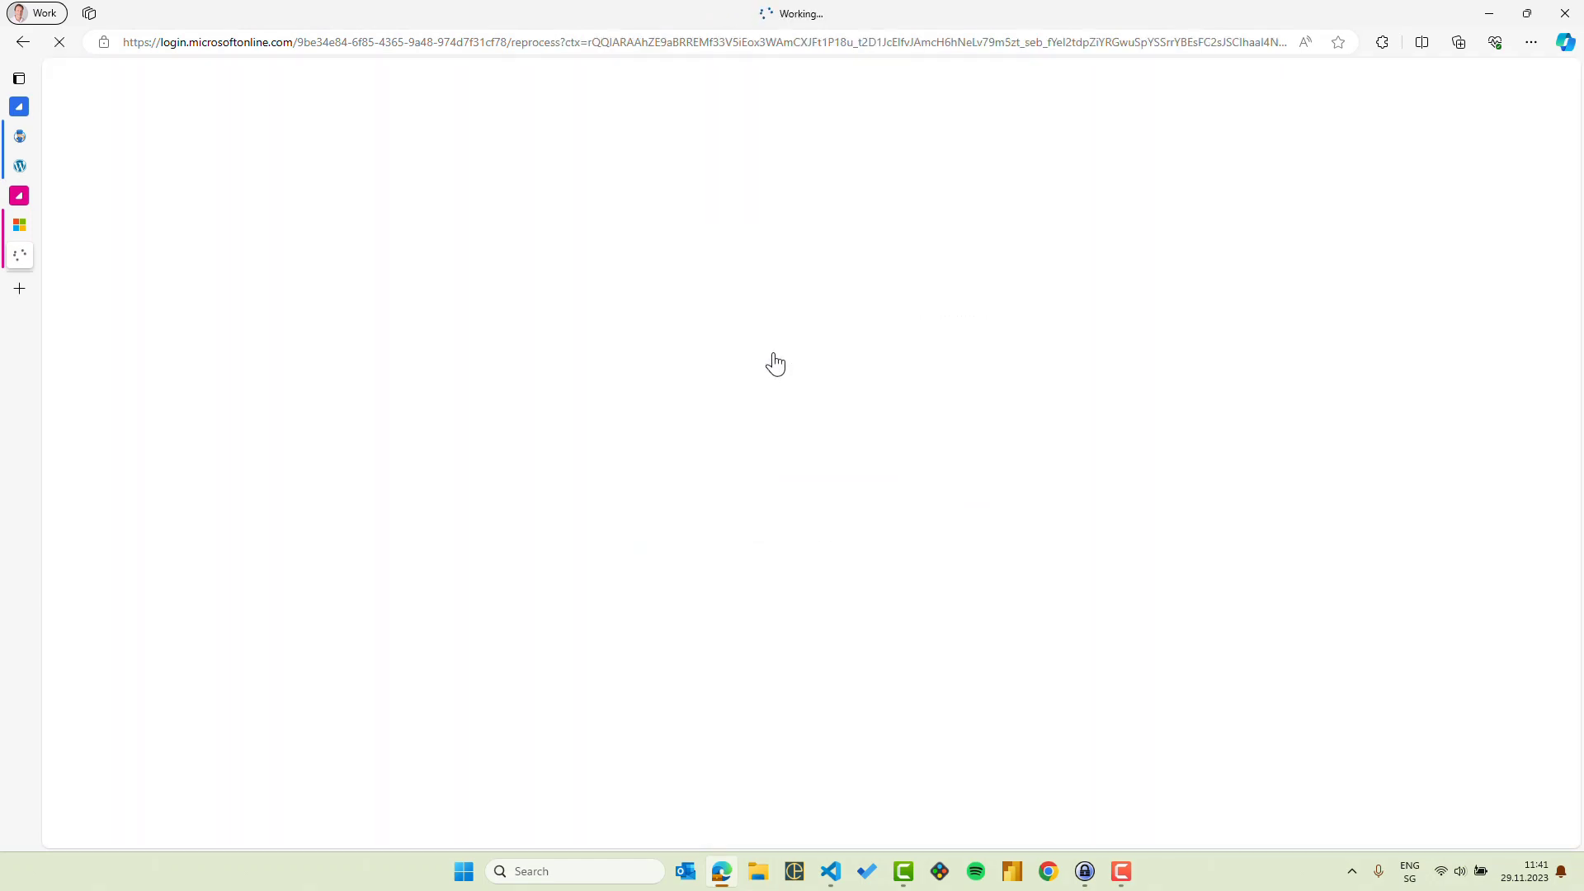
# Apply the self-test's fix for the Microsoft Graph beta version, sign in again with the administrator's Microsoft account and review that check.
pyautogui.scroll(-15, 679, 410)
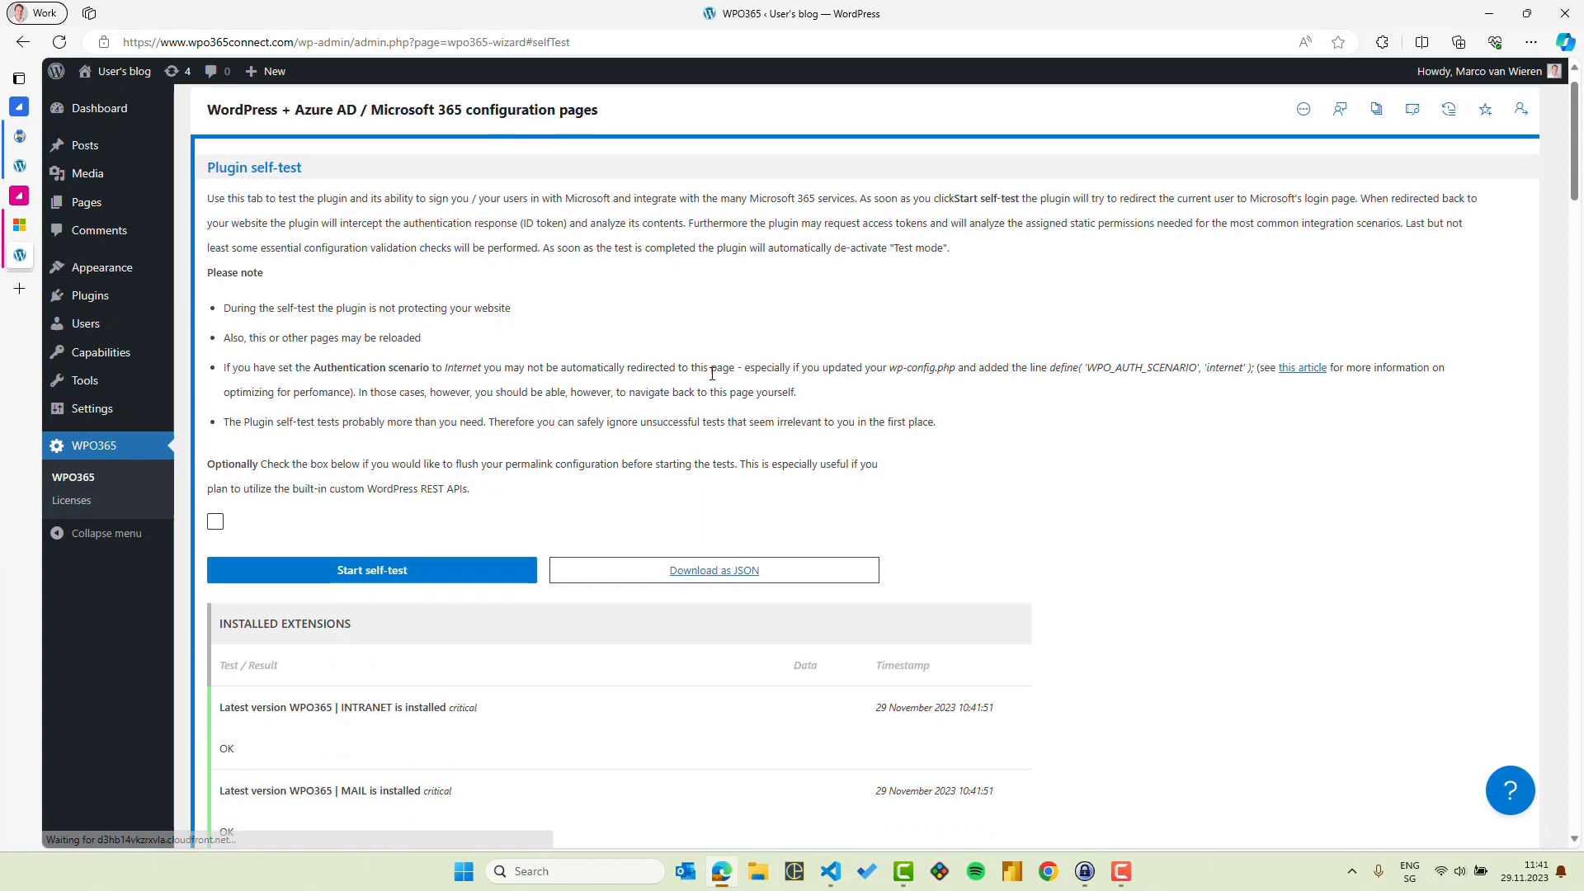
pyautogui.scroll(-6, 679, 411)
pyautogui.scroll(-2, 542, 369)
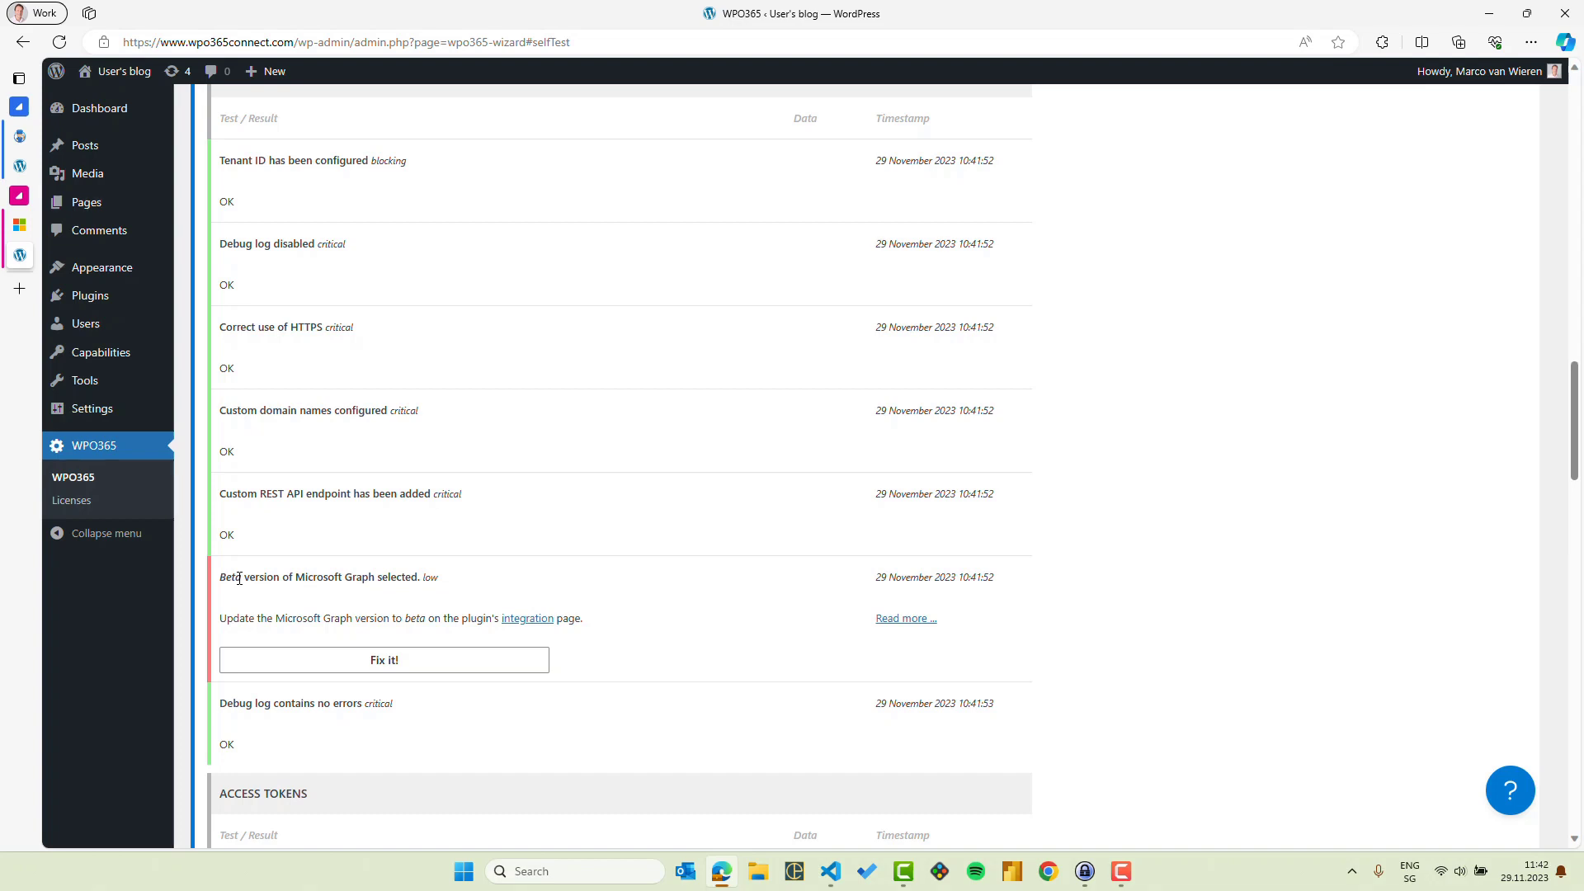
pyautogui.click(376, 672)
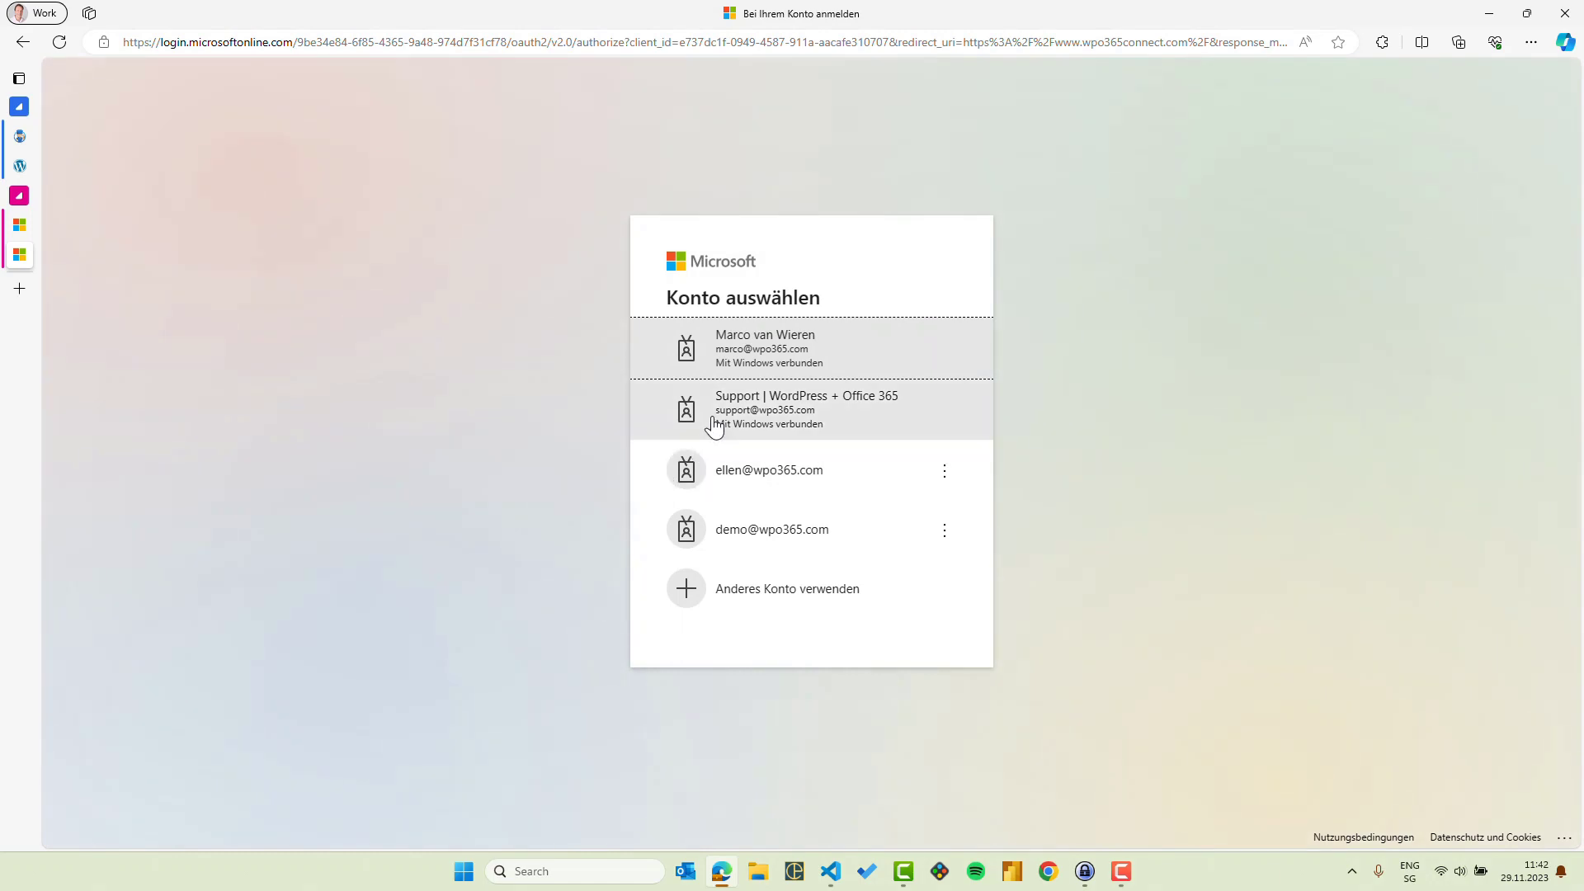
pyautogui.click(753, 367)
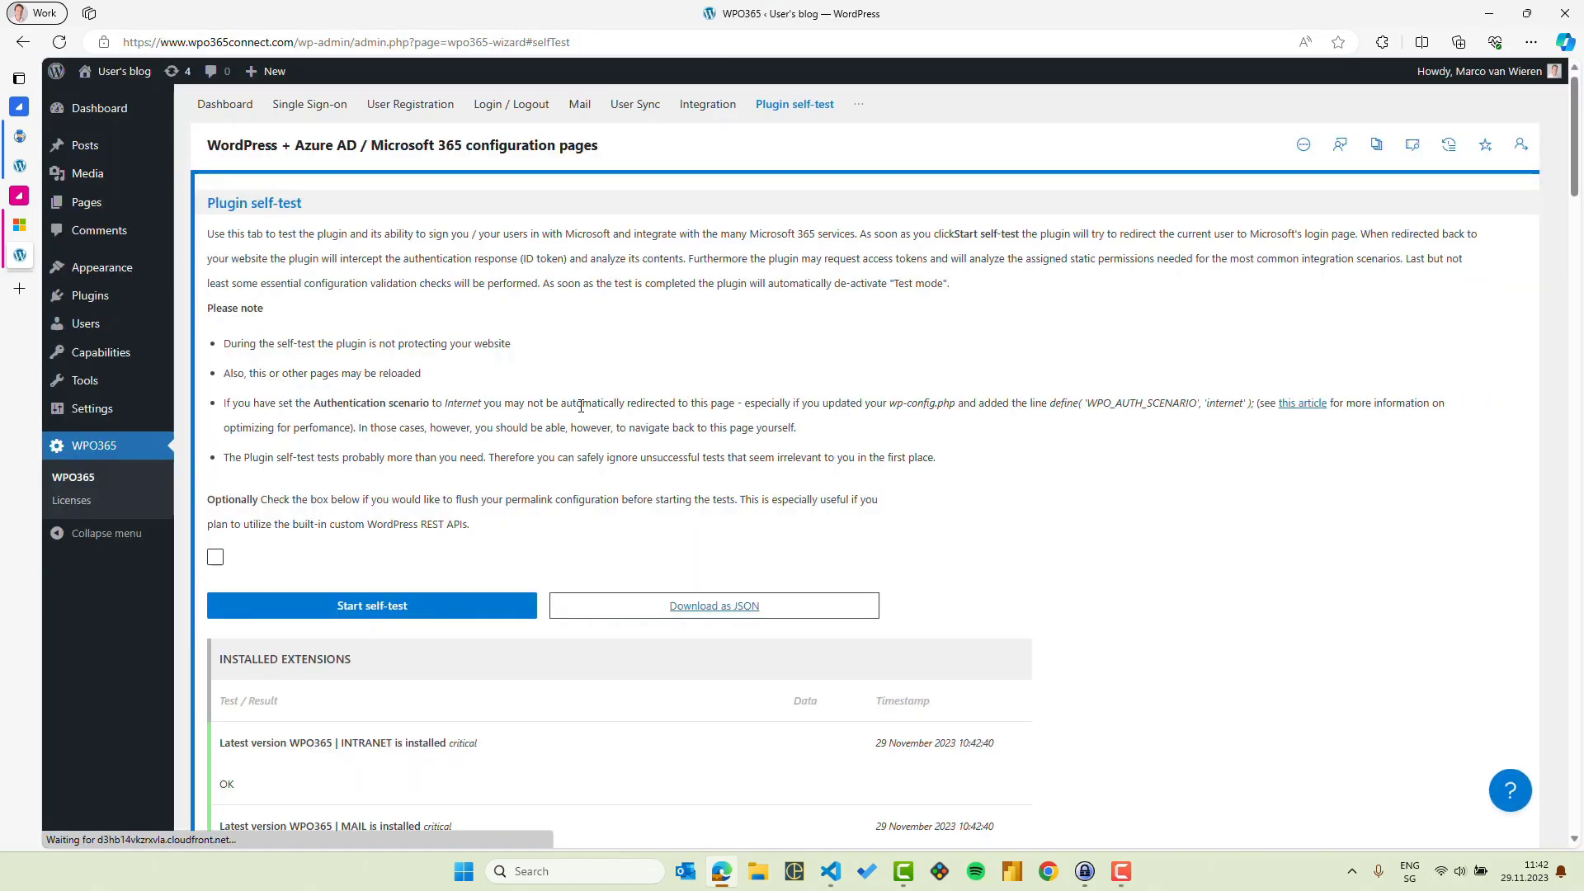
pyautogui.scroll(-15, 554, 424)
pyautogui.scroll(-6, 551, 424)
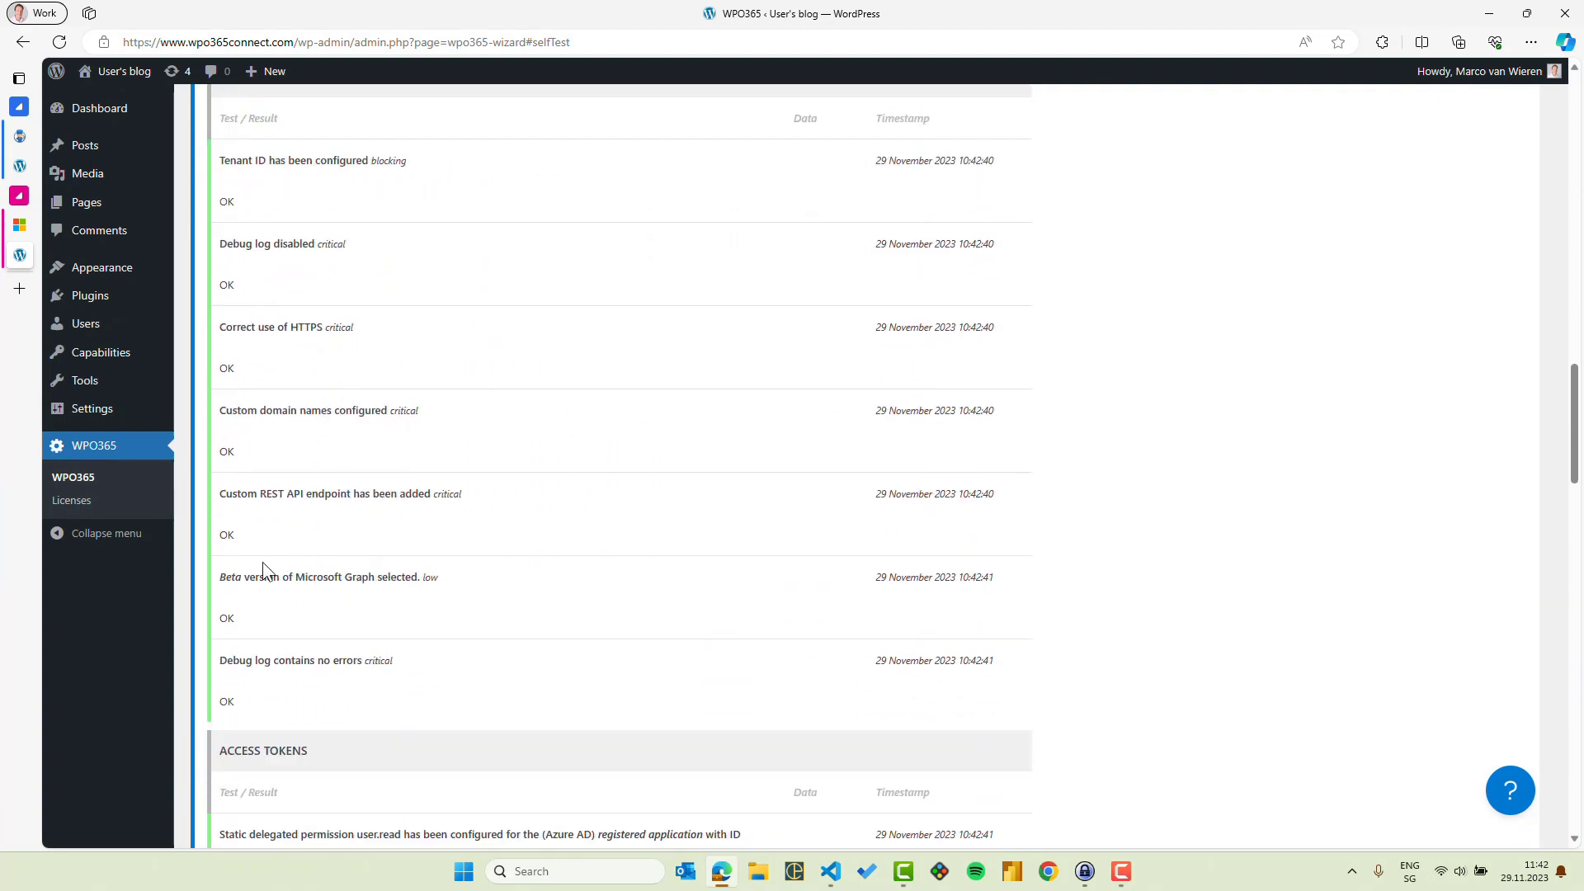
# Check the selected Microsoft Graph version in the plugin's integration settings.
pyautogui.scroll(2, 399, 582)
pyautogui.scroll(19, 419, 583)
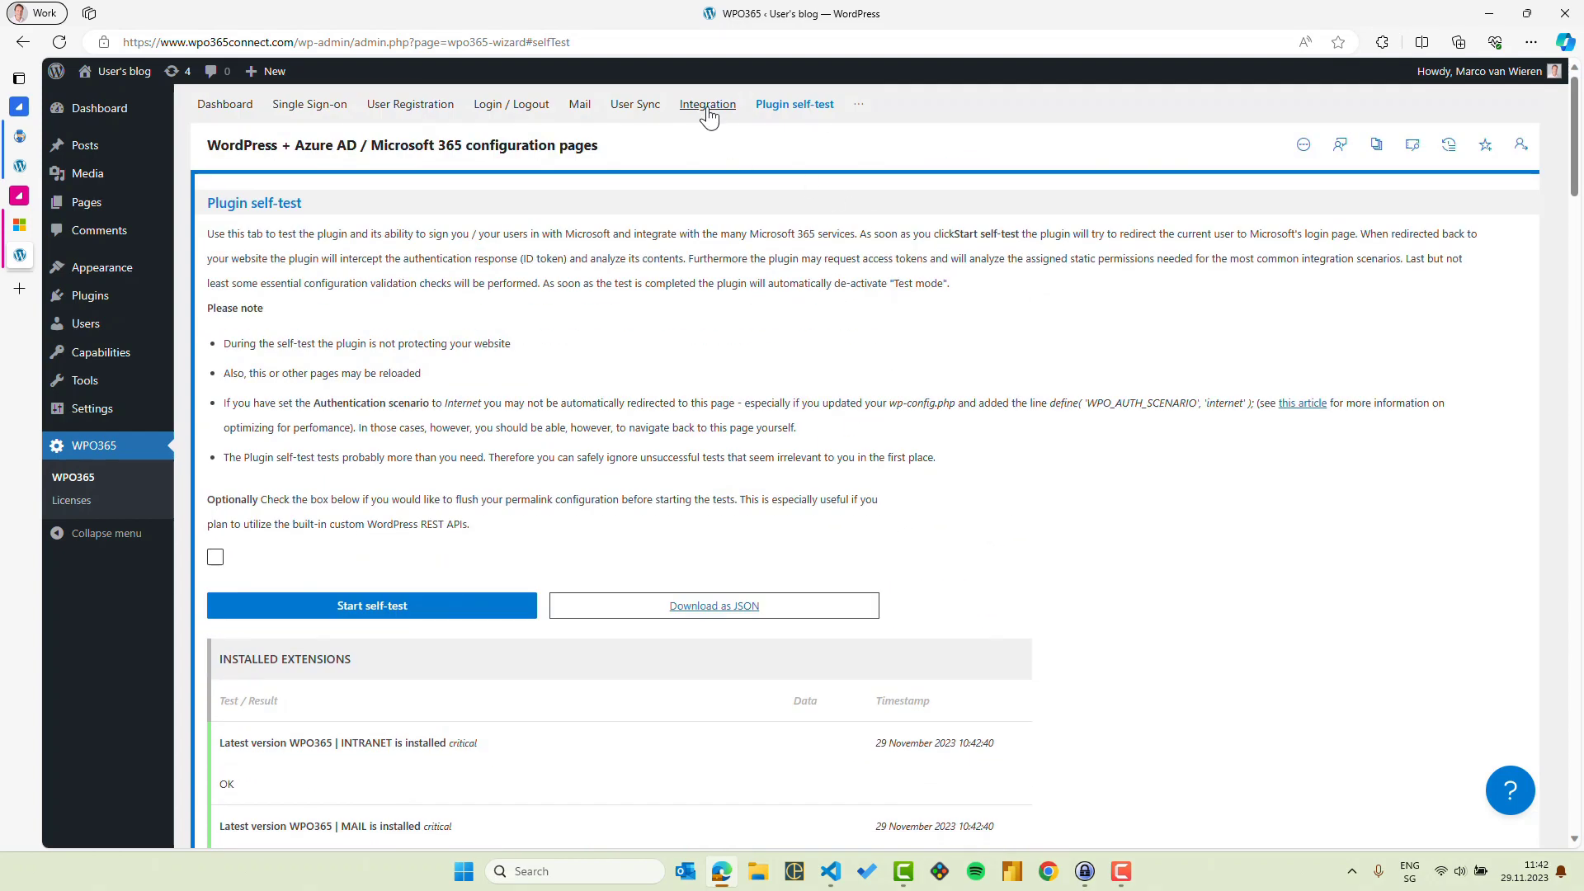
pyautogui.click(707, 106)
pyautogui.scroll(-7, 644, 338)
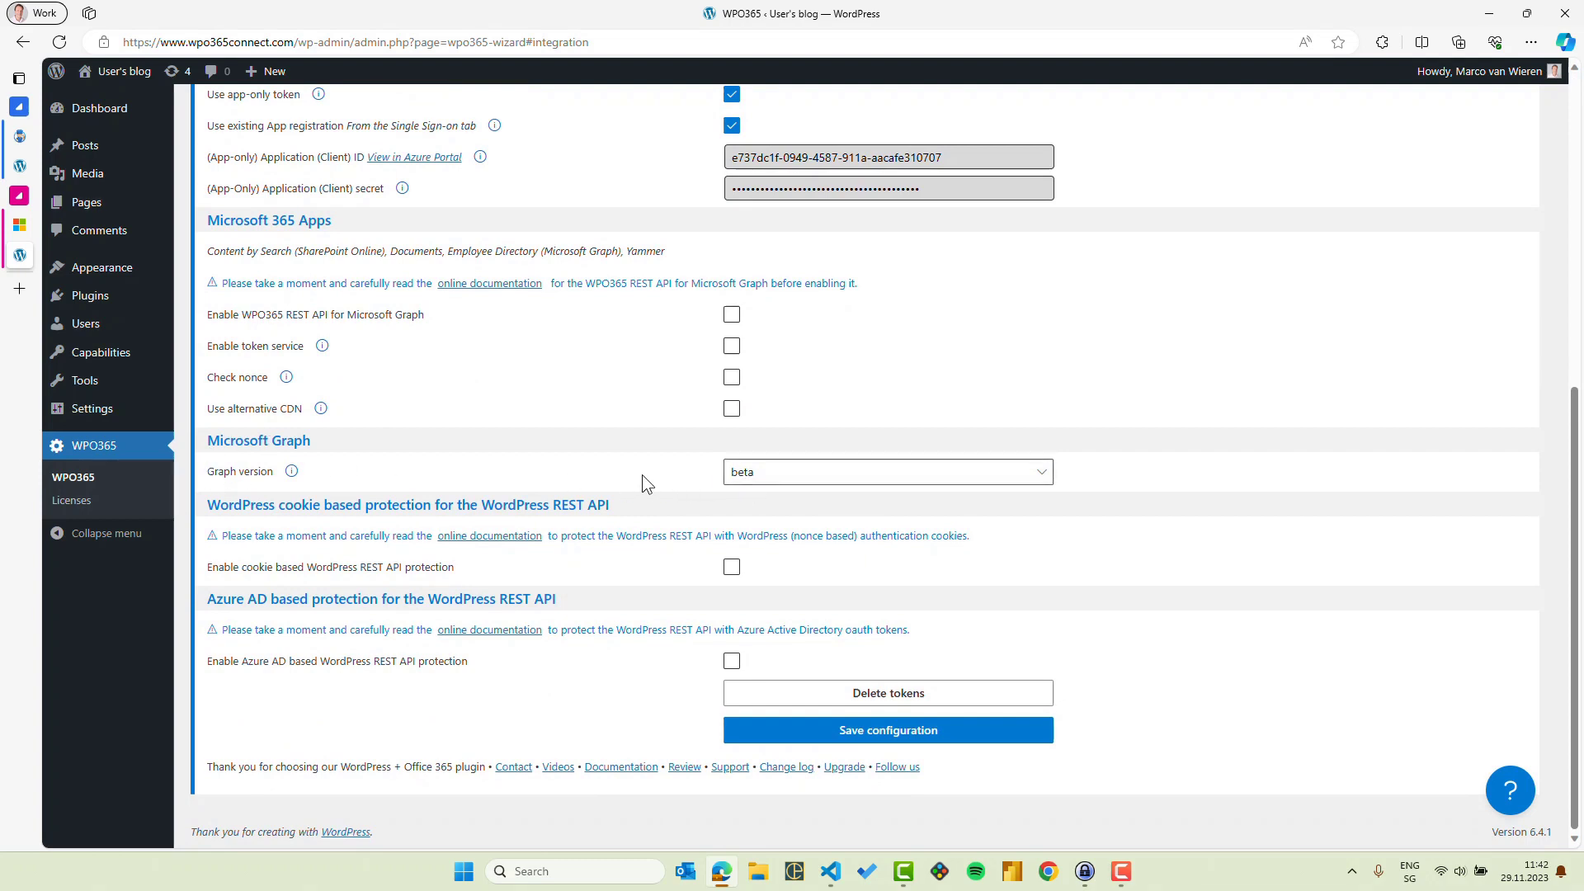
pyautogui.scroll(7, 642, 474)
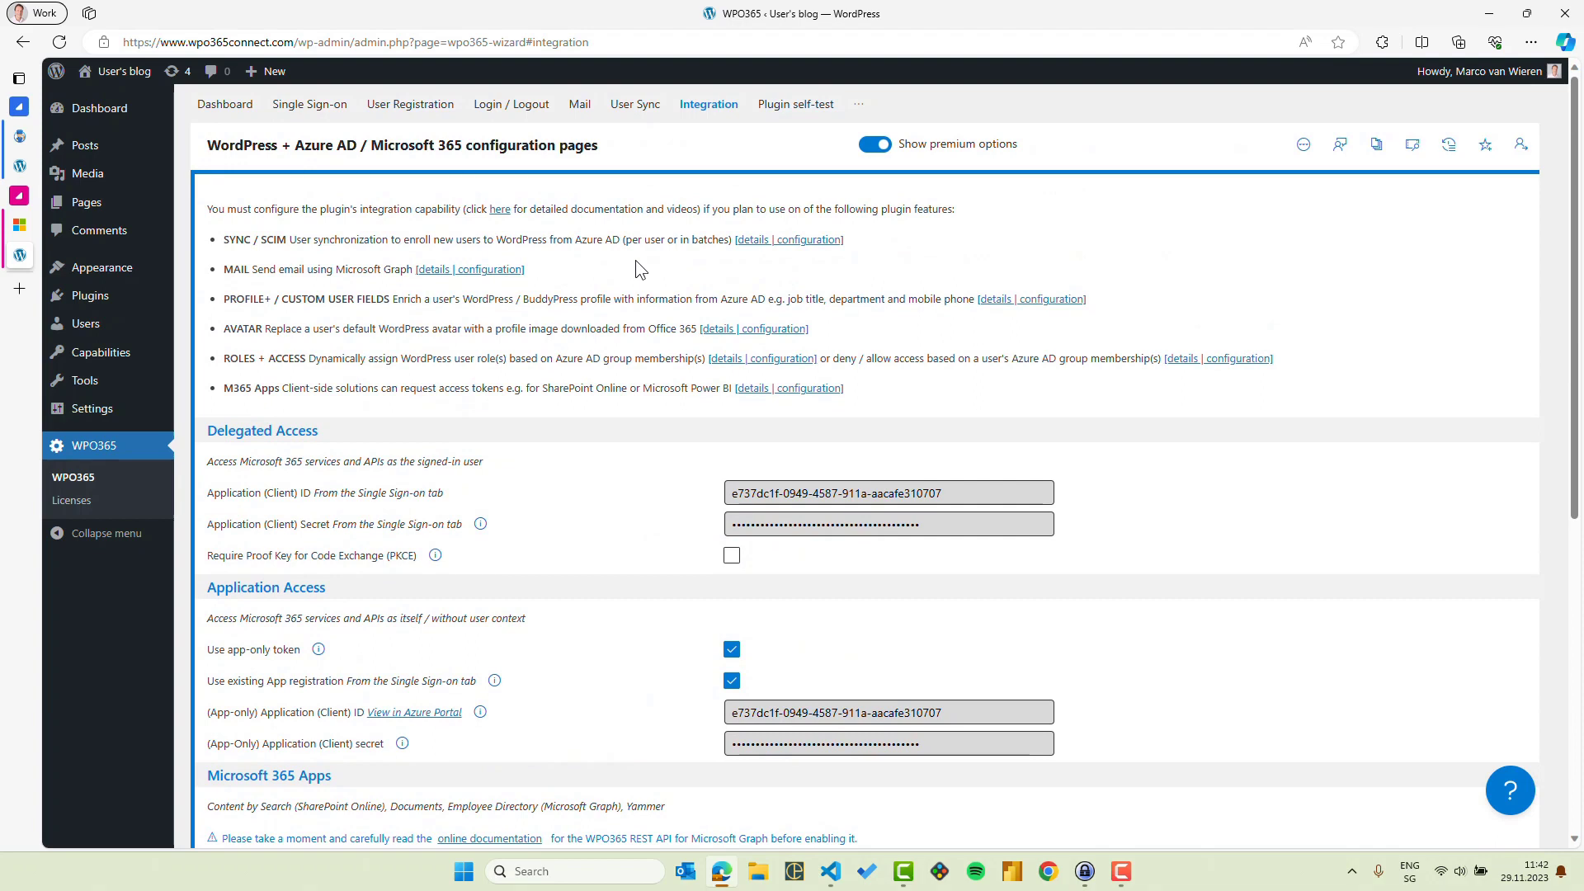
# Examine the Pages freed from authentication list in the Single Sign-on settings, including the /wp-json/wpo365/v1/ and wp-cron.php entries.
pyautogui.click(309, 113)
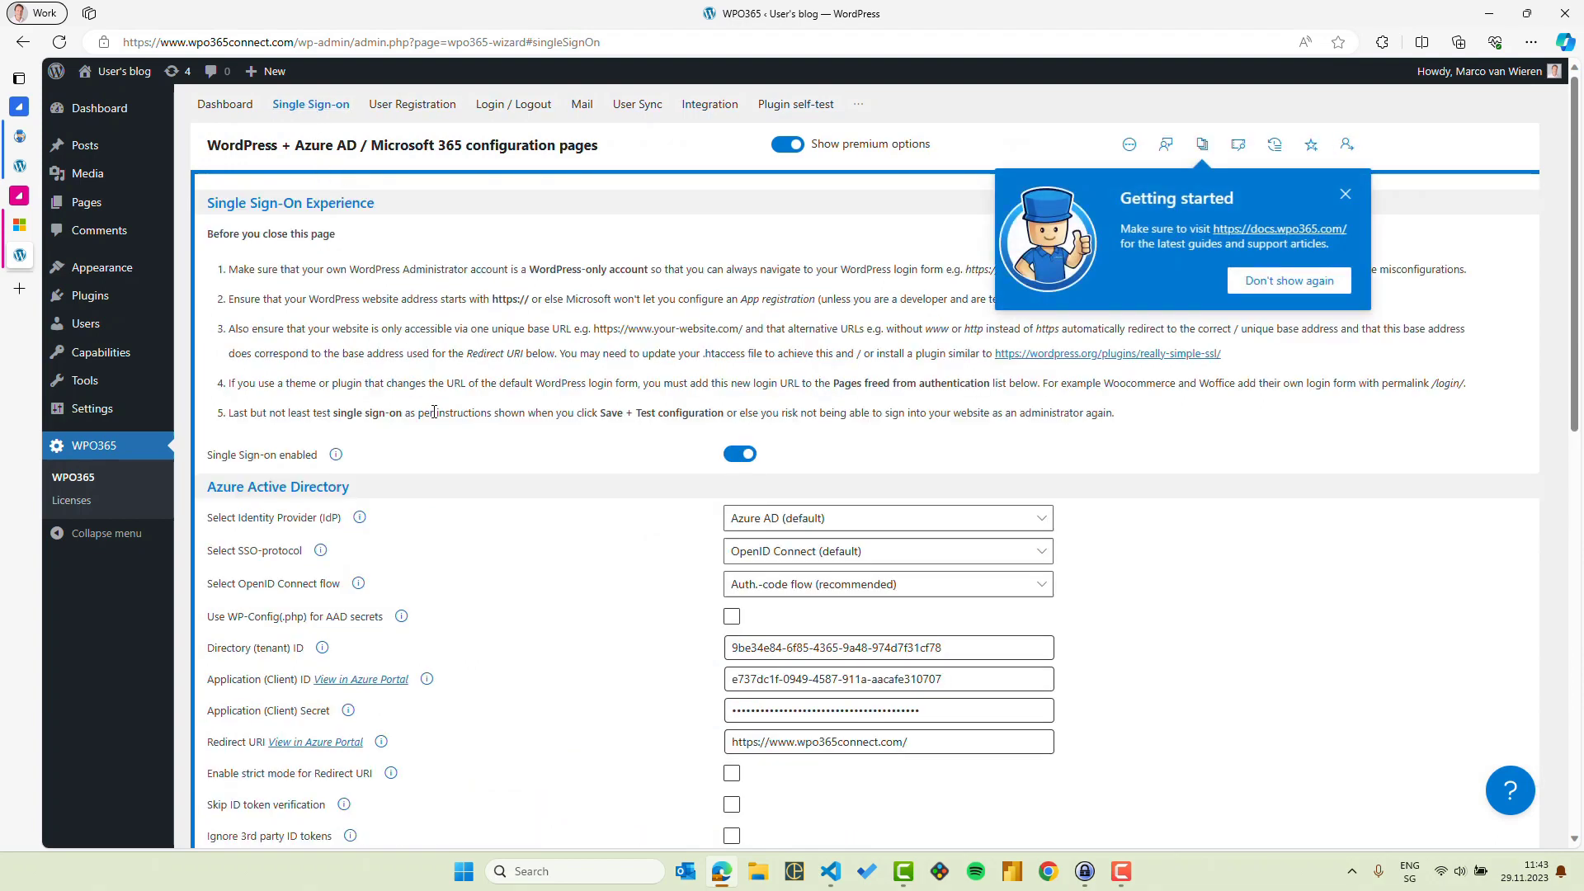
pyautogui.scroll(-4, 432, 411)
pyautogui.scroll(-5, 432, 411)
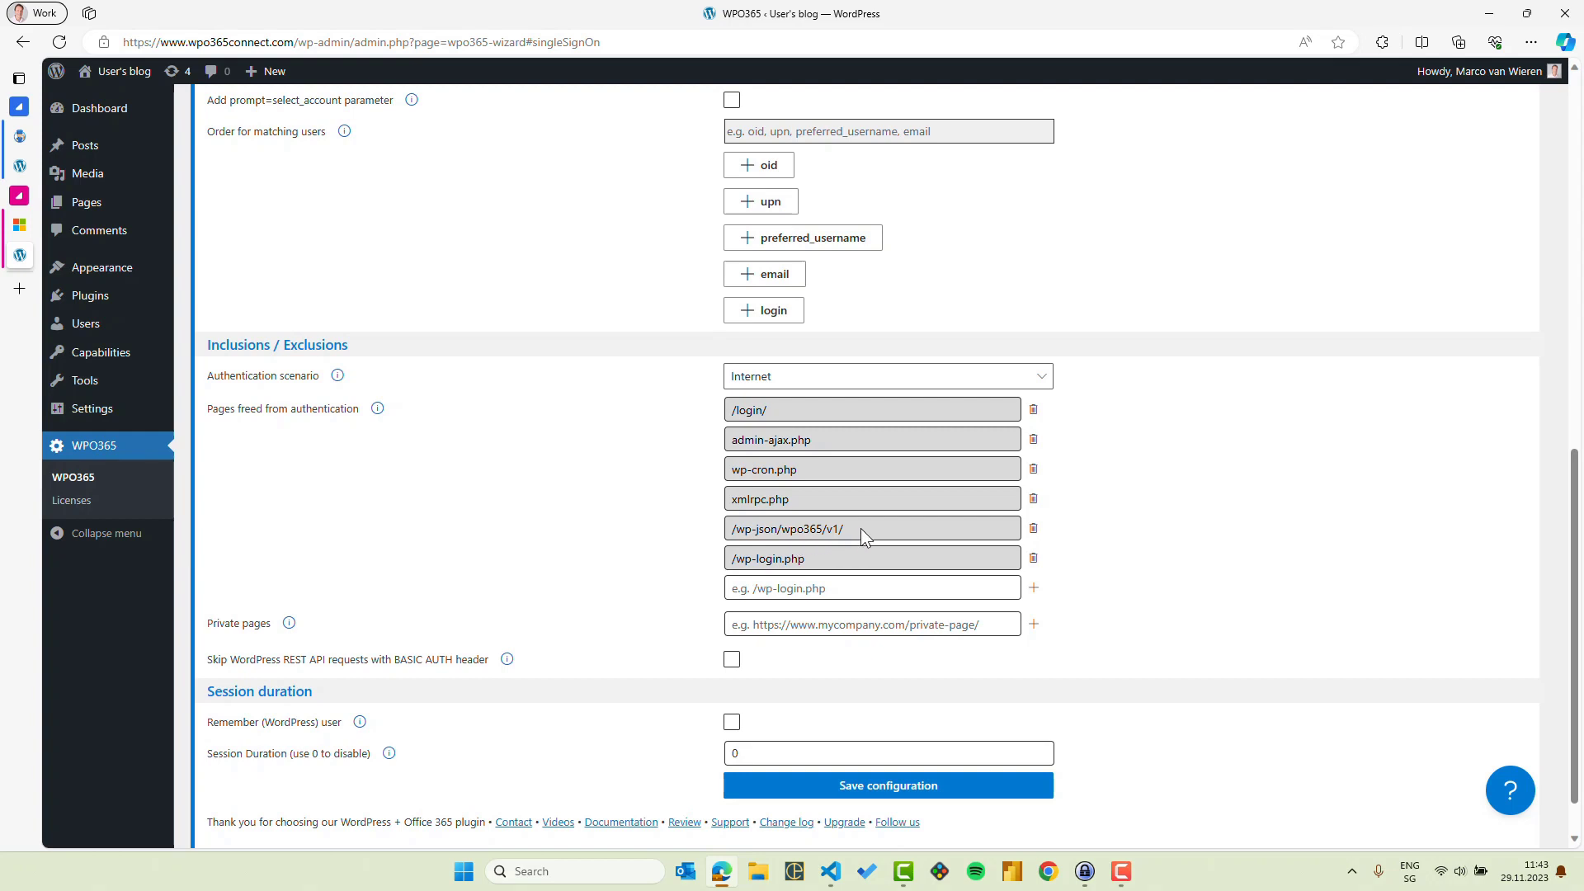
pyautogui.moveTo(846, 529); pyautogui.dragTo(758, 525)
pyautogui.moveTo(809, 467); pyautogui.dragTo(680, 483)
pyautogui.click(670, 488)
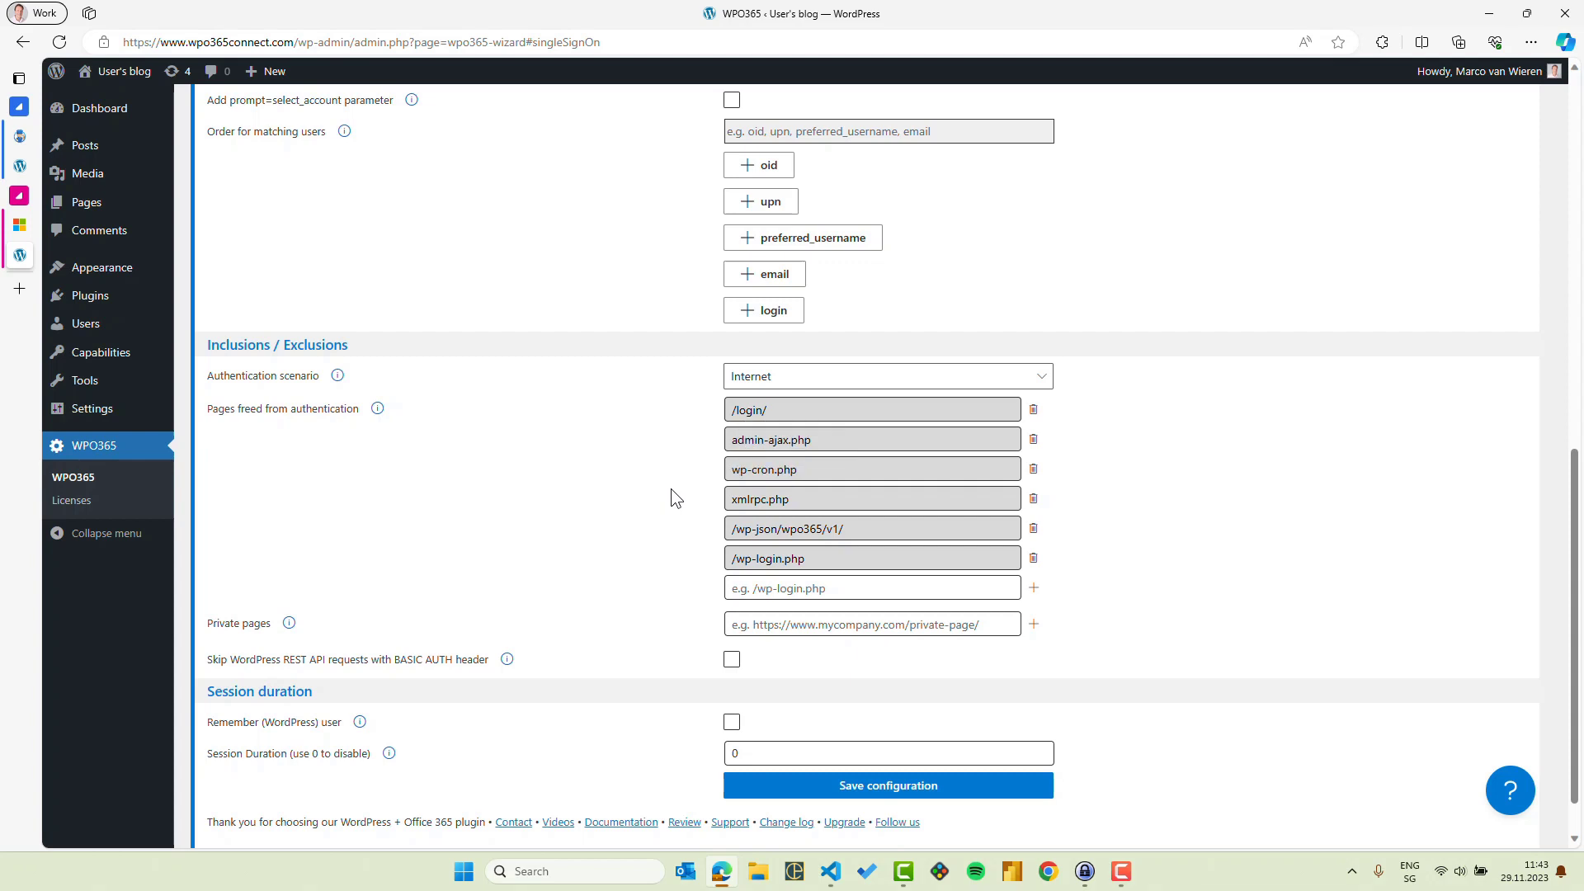